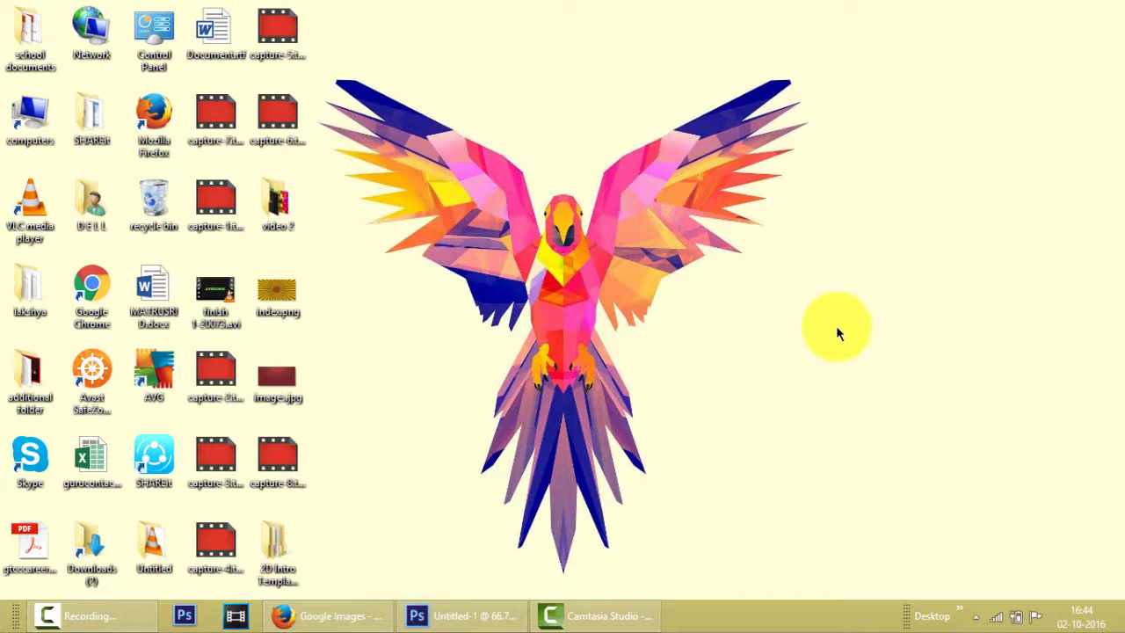
Create a new 1280×720 document with a transparent background, then close Untitled-1.
{"action": "left_click", "coordinate": [490, 623]}
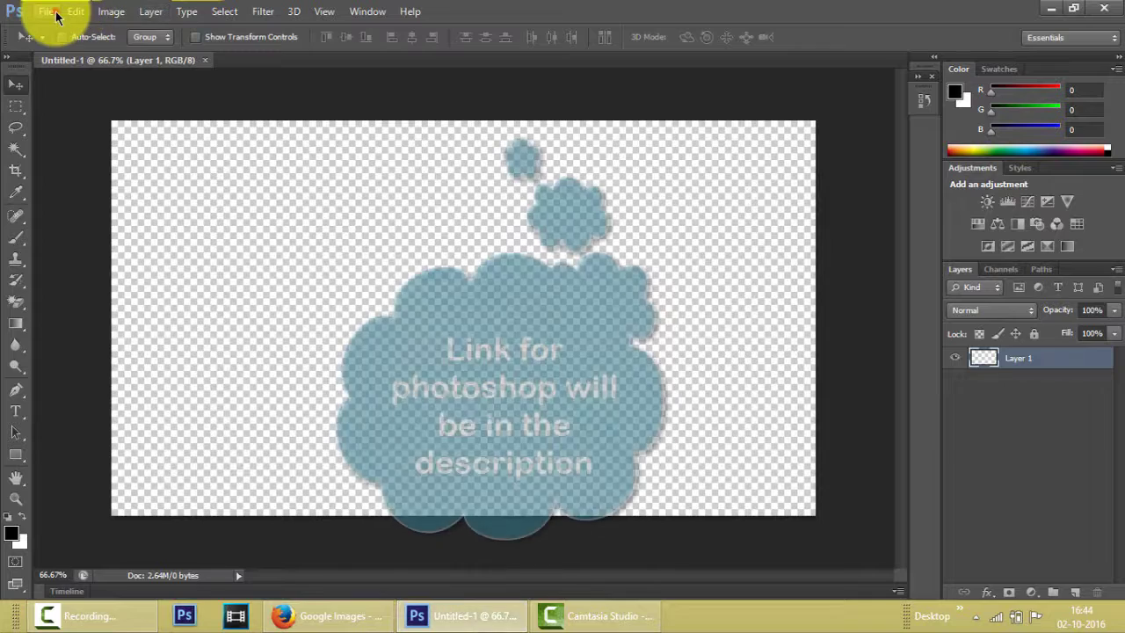
{"action": "left_click", "coordinate": [55, 15]}
{"action": "left_click", "coordinate": [67, 31]}
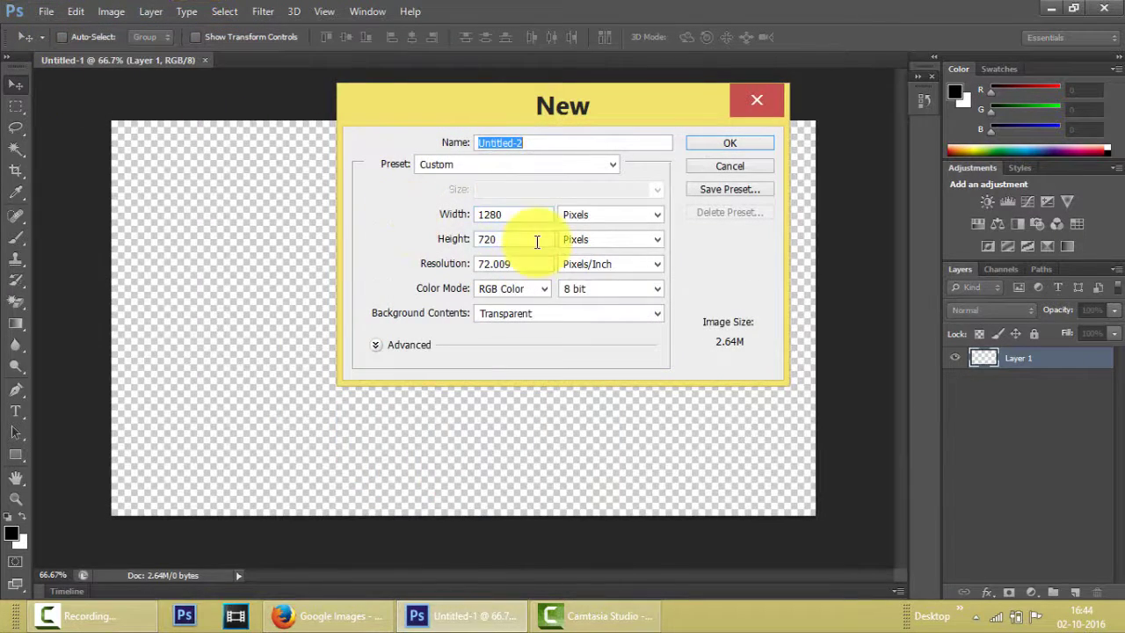
{"action": "left_click", "coordinate": [523, 313]}
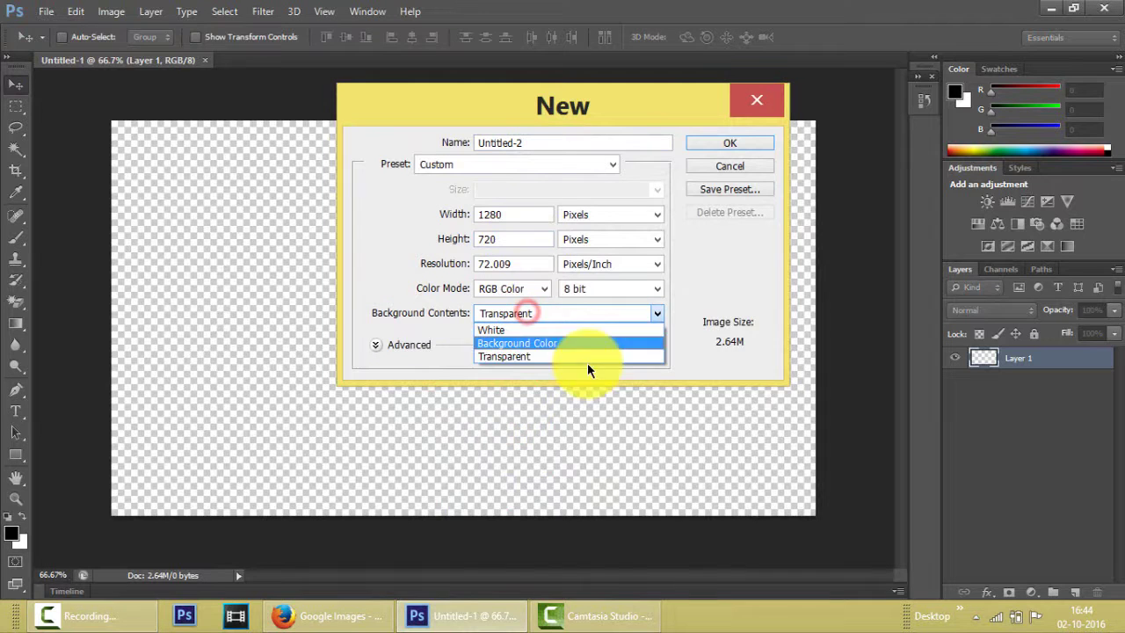
{"action": "left_click", "coordinate": [714, 312]}
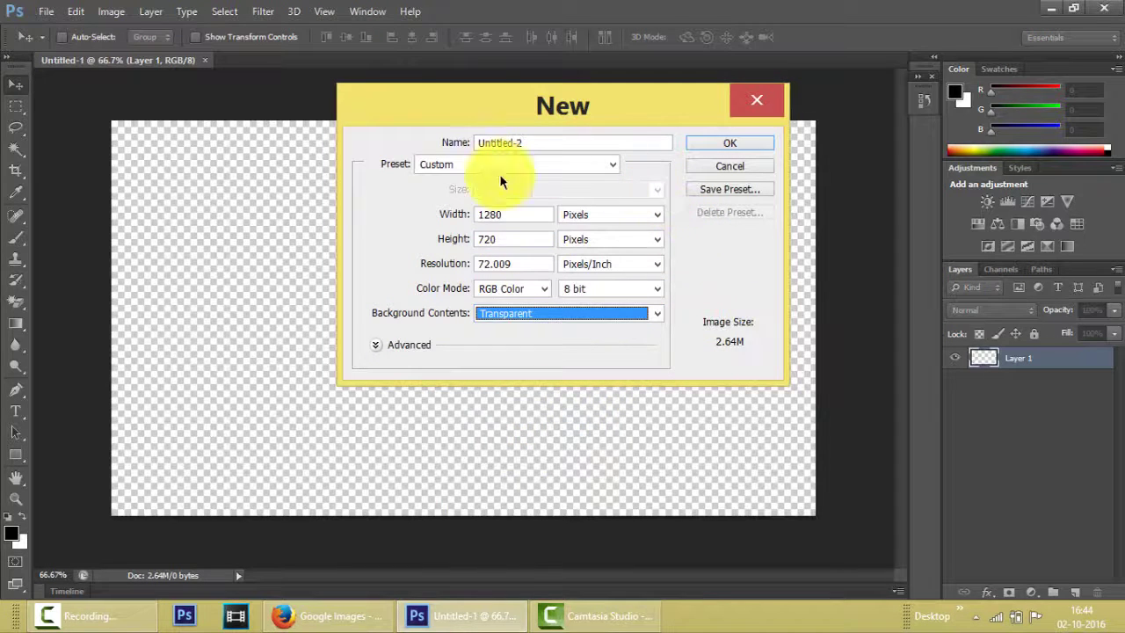
{"action": "left_click", "coordinate": [713, 143]}
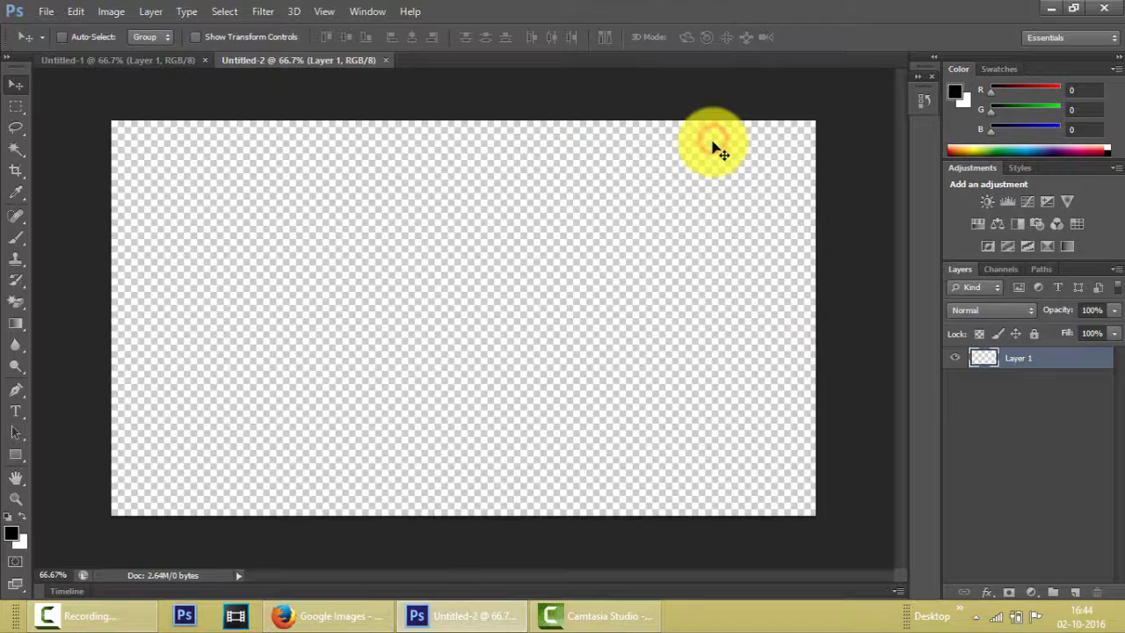
{"action": "left_click", "coordinate": [206, 59]}
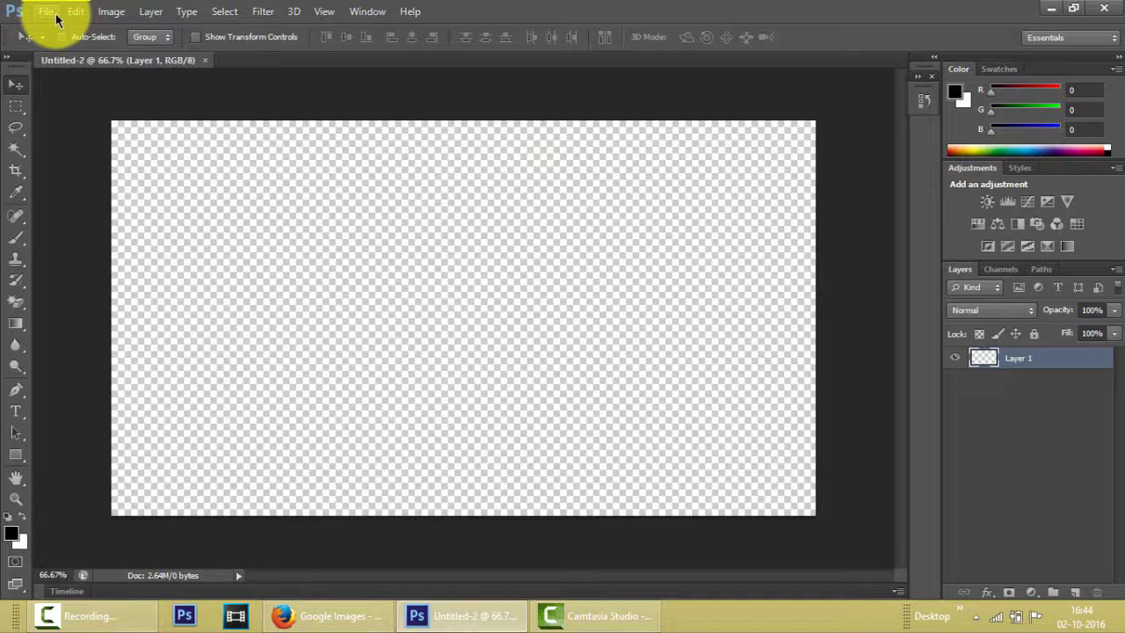
Search Google Images for 'grunge background' and scroll through the textured results.
{"action": "left_click", "coordinate": [339, 616]}
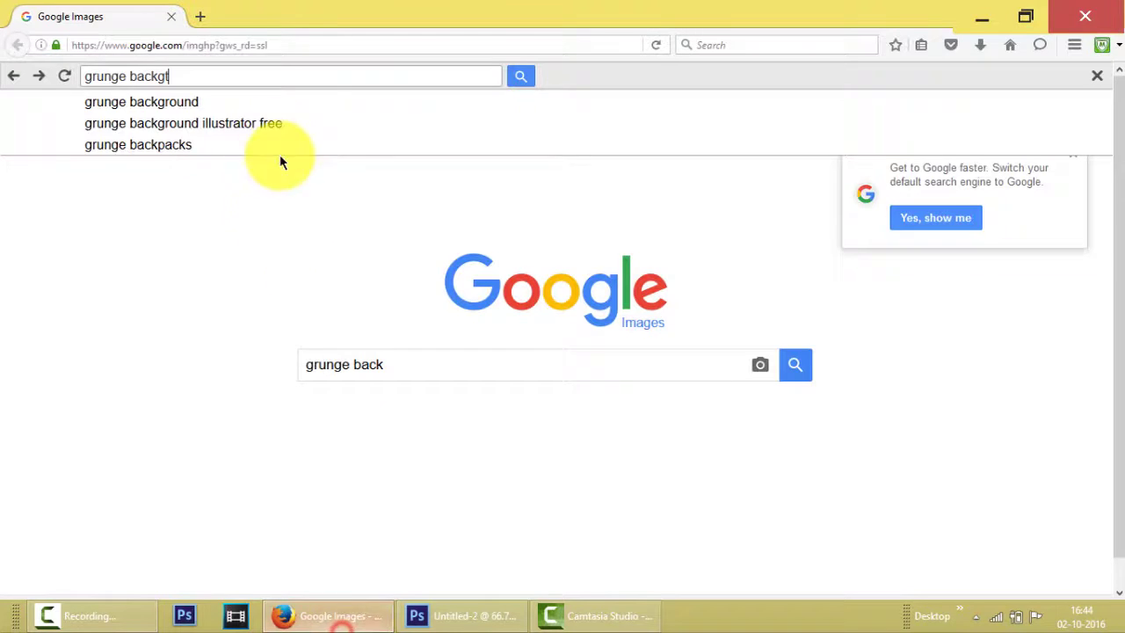
{"action": "type", "text": "t"}
{"action": "left_click", "coordinate": [438, 370]}
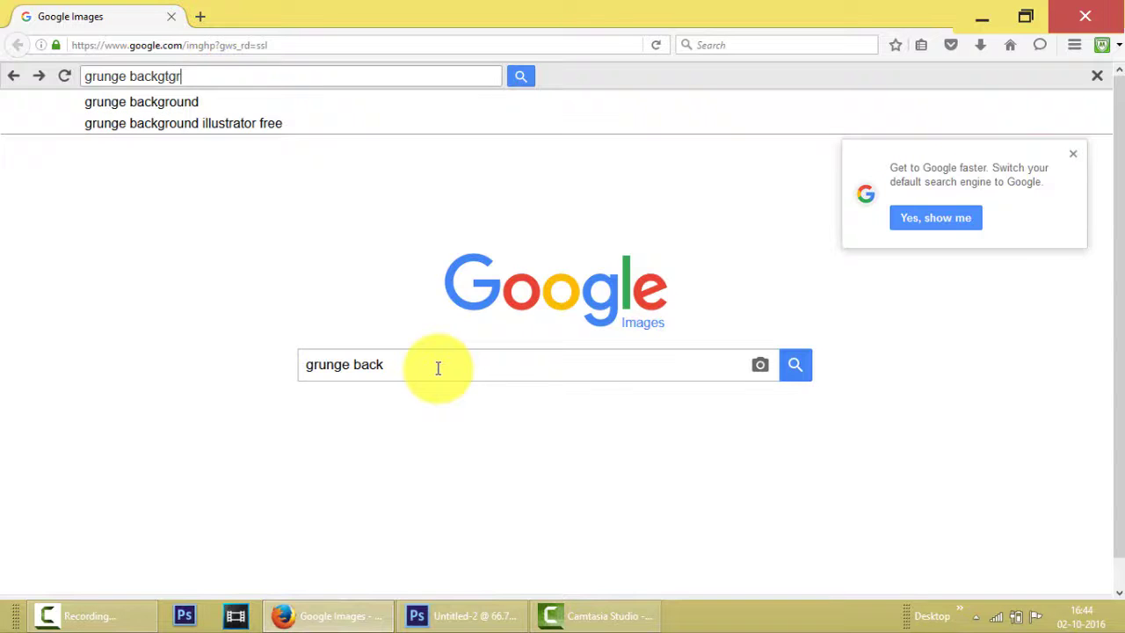
{"action": "key", "text": "BackSpace"}
{"action": "key", "text": "BackSpace"}
{"action": "key", "text": "BackSpace"}
{"action": "key", "text": "BackSpace"}
{"action": "key", "text": "BackSpace"}
{"action": "key", "text": "BackSpace"}
{"action": "key", "text": "BackSpace"}
{"action": "key", "text": "BackSpace"}
{"action": "key", "text": "BackSpace"}
{"action": "key", "text": "BackSpace"}
{"action": "key", "text": "BackSpace"}
{"action": "key", "text": "BackSpace"}
{"action": "key", "text": "BackSpace"}
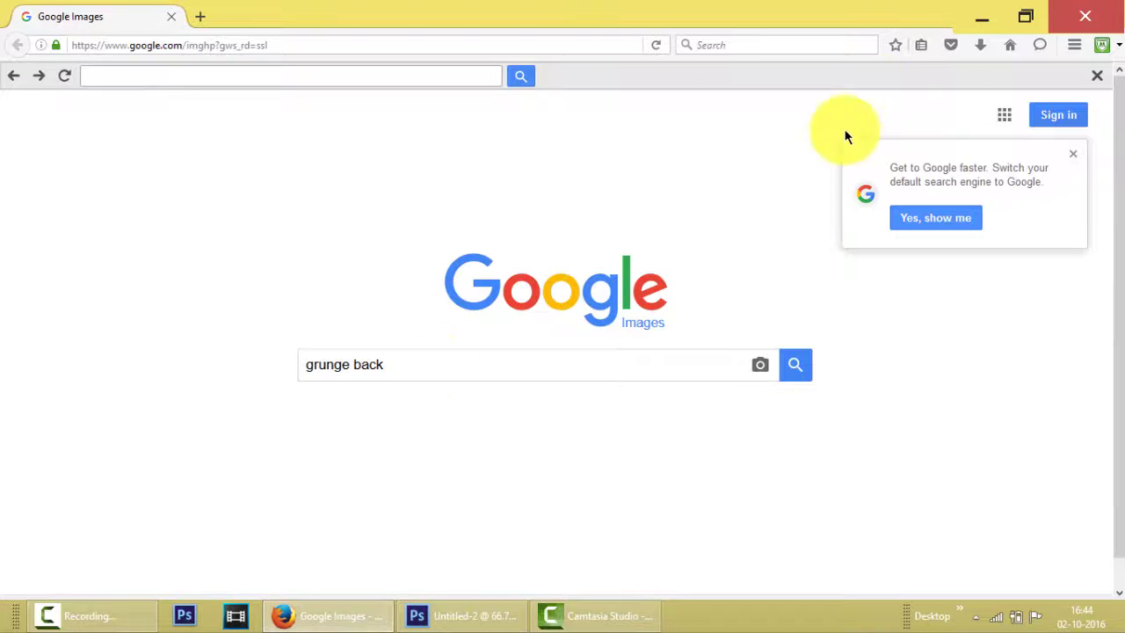
{"action": "left_click", "coordinate": [1096, 76]}
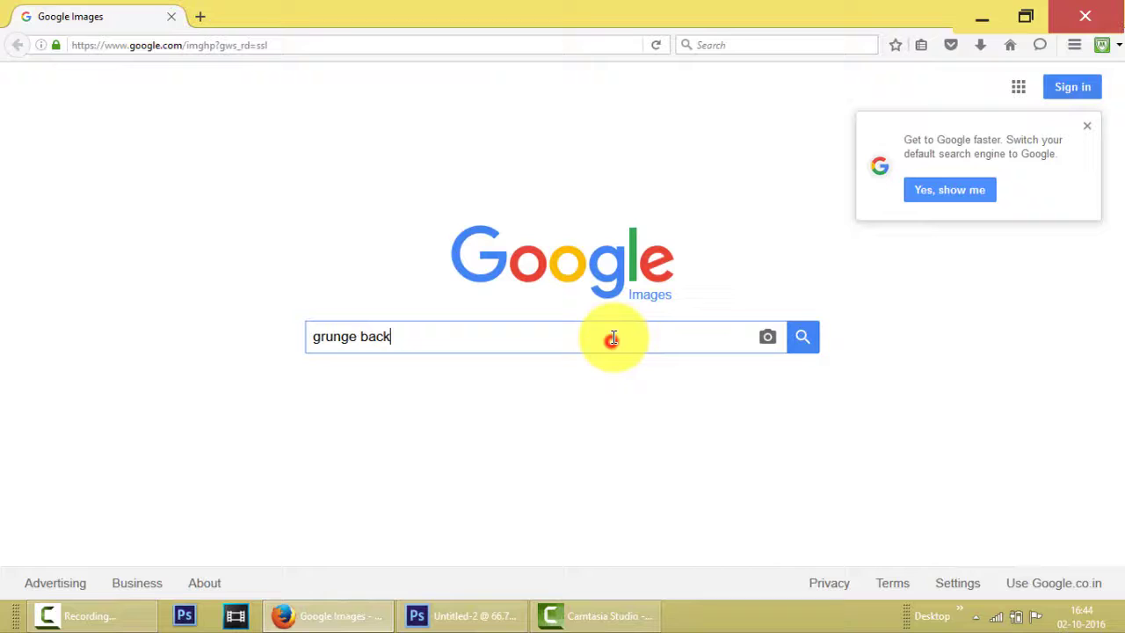
{"action": "type", "text": "groun"}
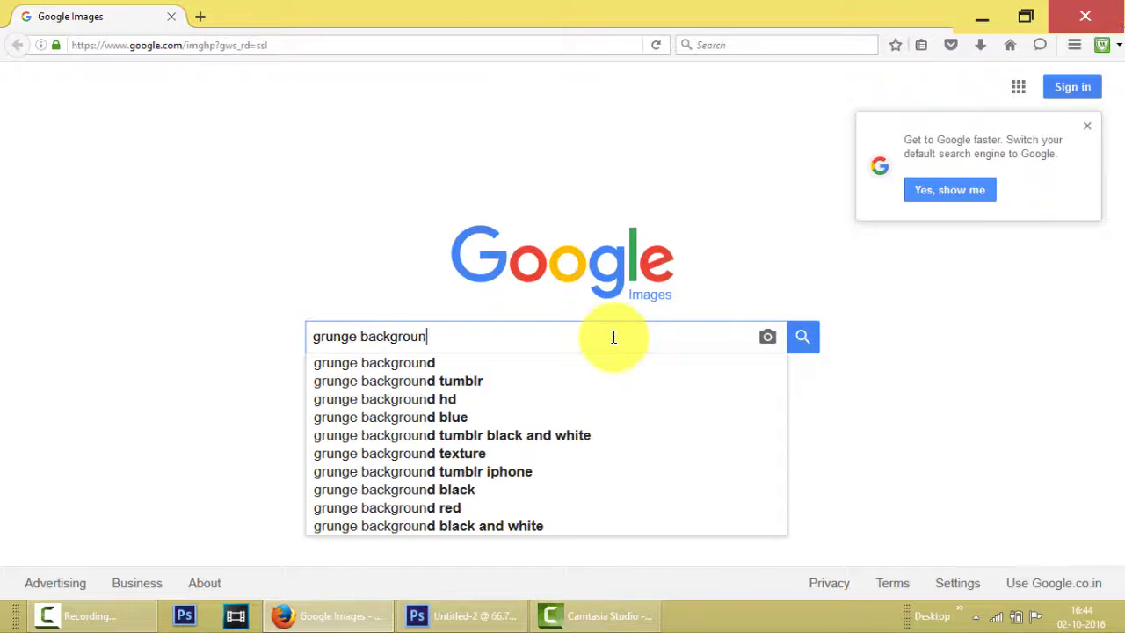
{"action": "type", "text": "d"}
{"action": "key", "text": "Return"}
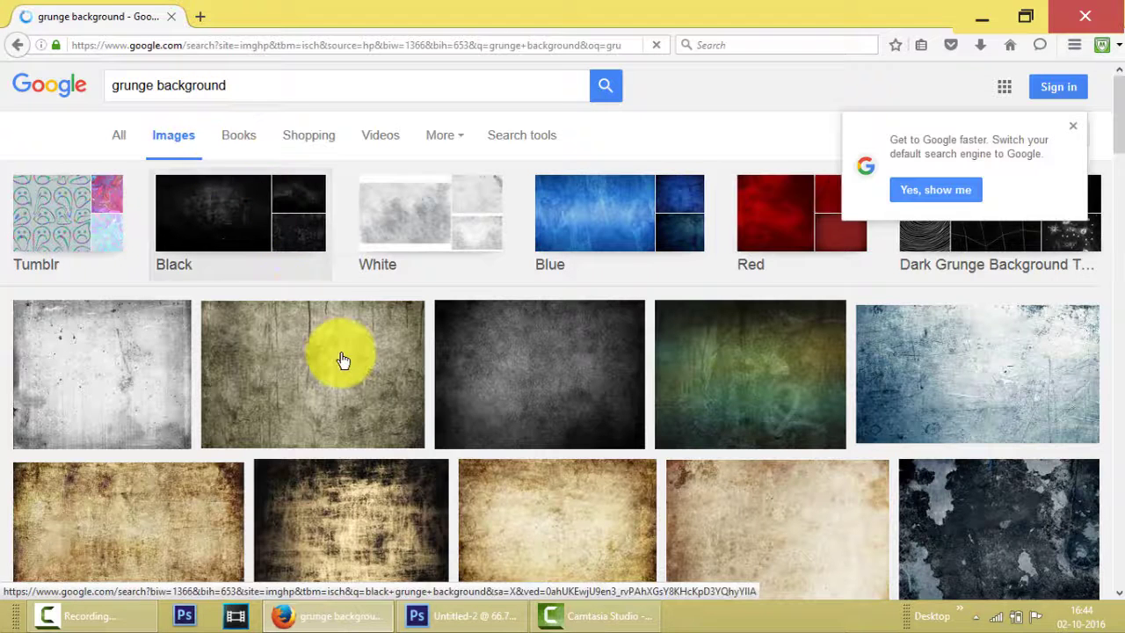
{"action": "scroll", "coordinate": [551, 227], "scroll_direction": "down", "scroll_amount": 8}
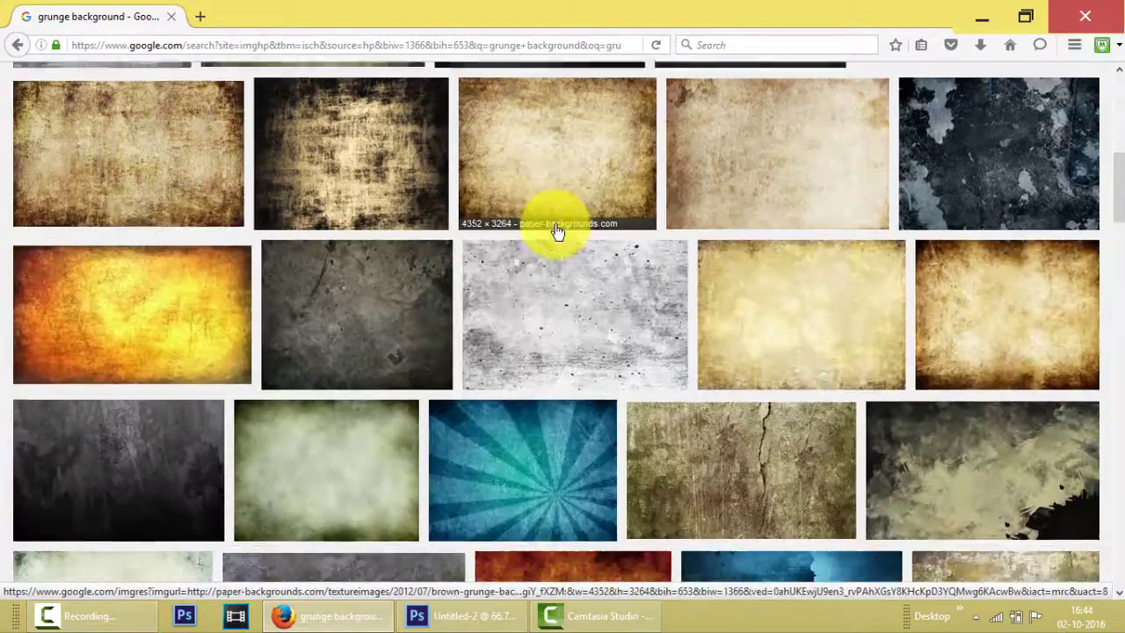
{"action": "scroll", "coordinate": [557, 228], "scroll_direction": "up", "scroll_amount": 8}
{"action": "scroll", "coordinate": [569, 206], "scroll_direction": "down", "scroll_amount": 11}
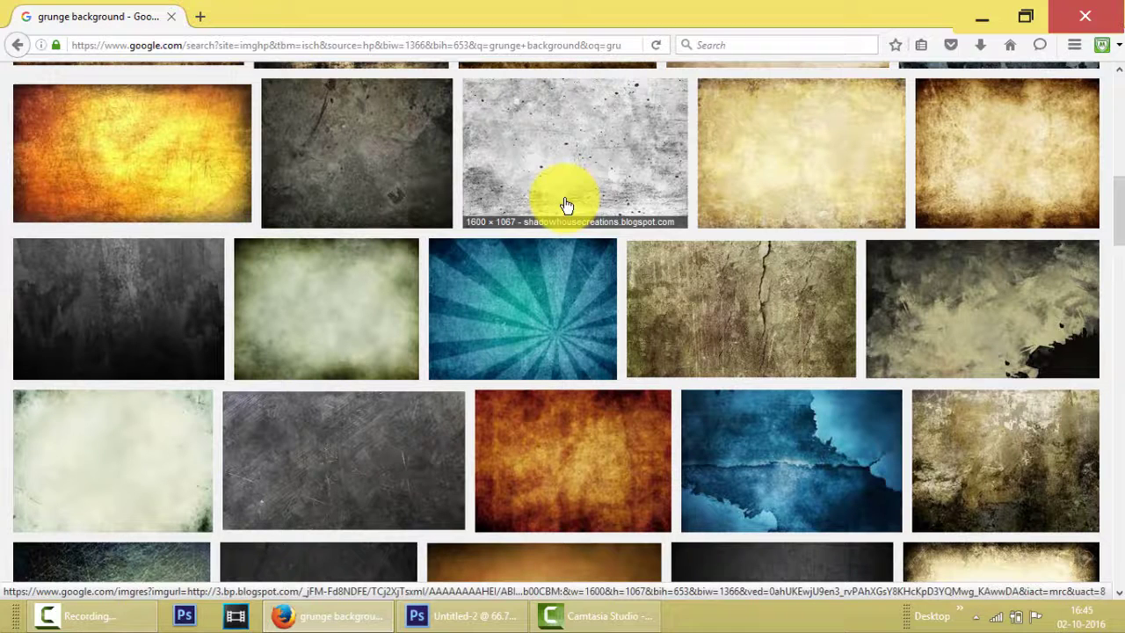
Preview the grey black-and-white grunge texture and save it to the Desktop as GrungeTexture-4.jpg.
{"action": "left_click", "coordinate": [566, 136]}
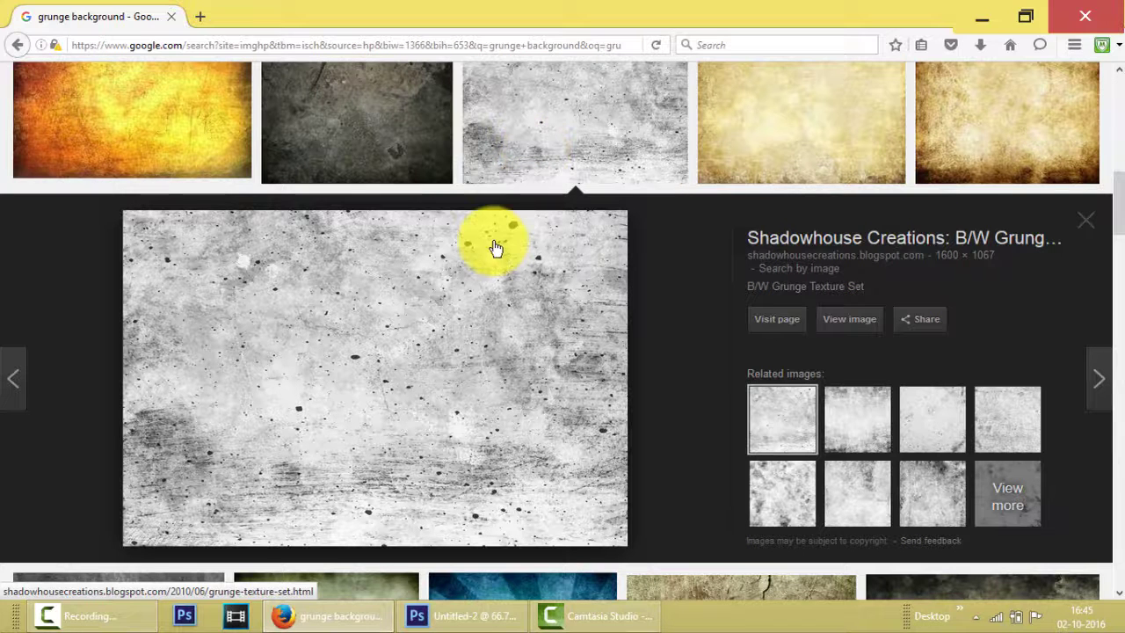
{"action": "right_click", "coordinate": [486, 287]}
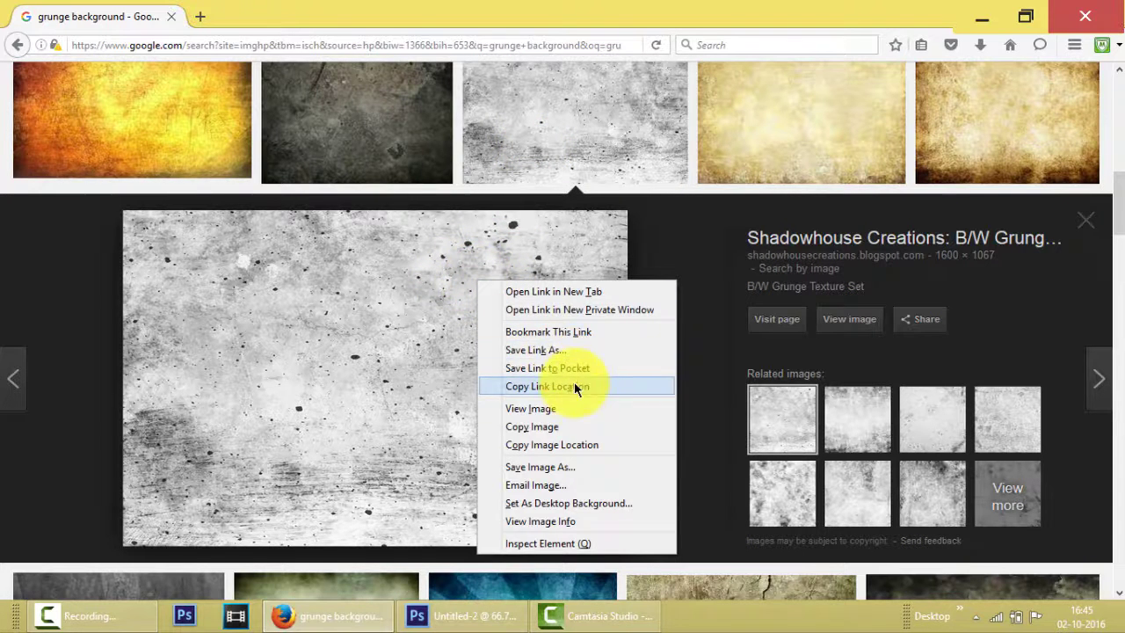
{"action": "left_click", "coordinate": [558, 470]}
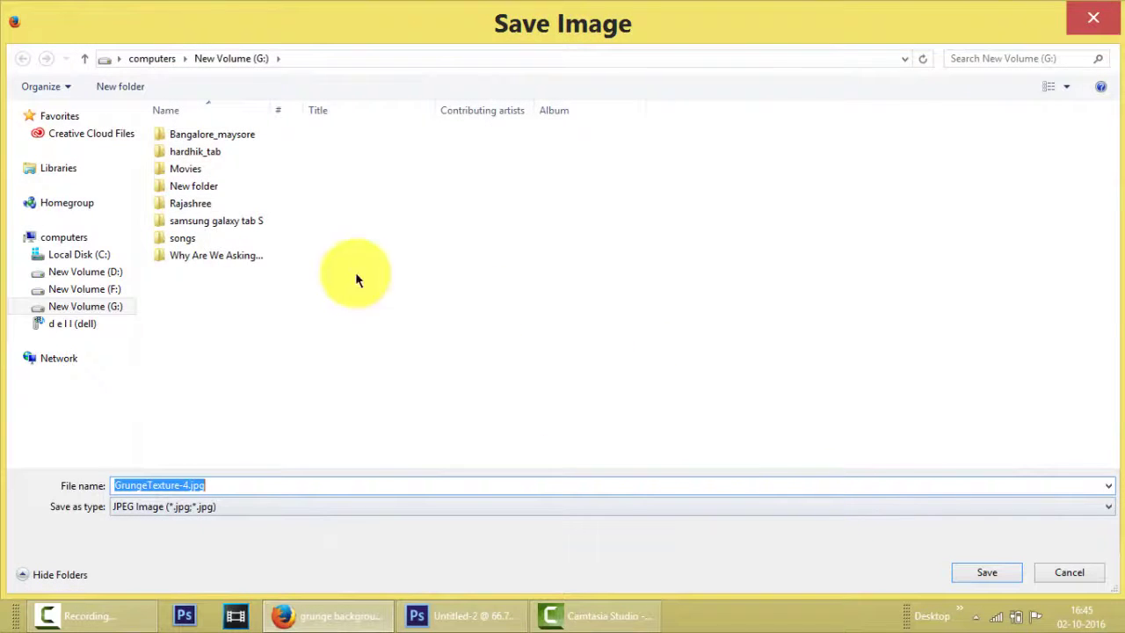
{"action": "left_click", "coordinate": [79, 254]}
{"action": "left_click", "coordinate": [208, 321]}
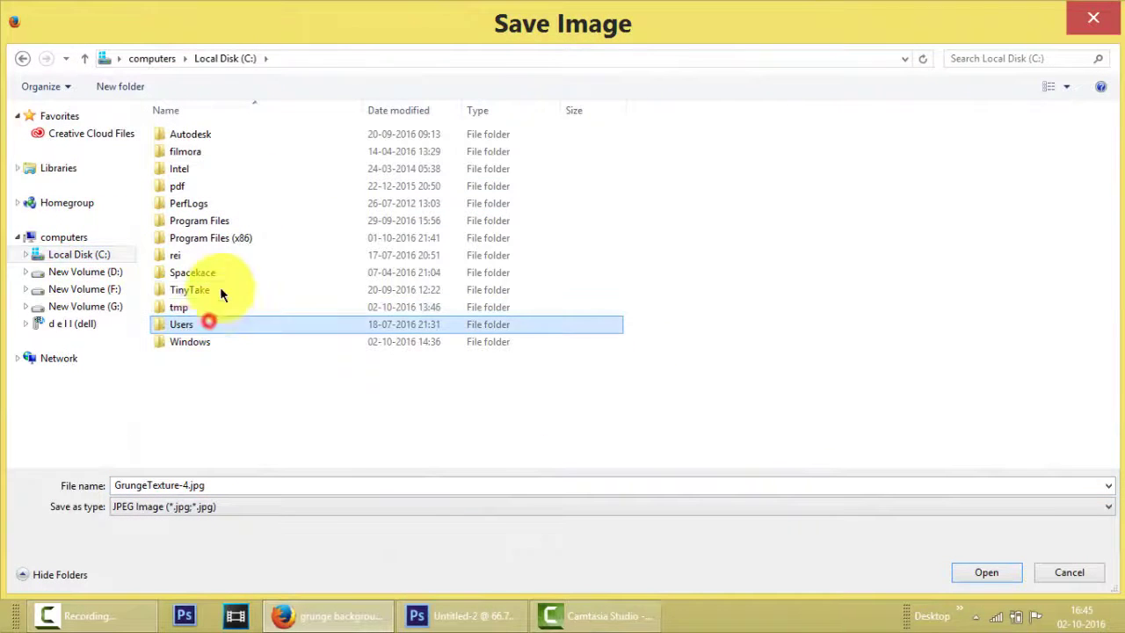
{"action": "double_click", "coordinate": [195, 325]}
{"action": "double_click", "coordinate": [209, 138]}
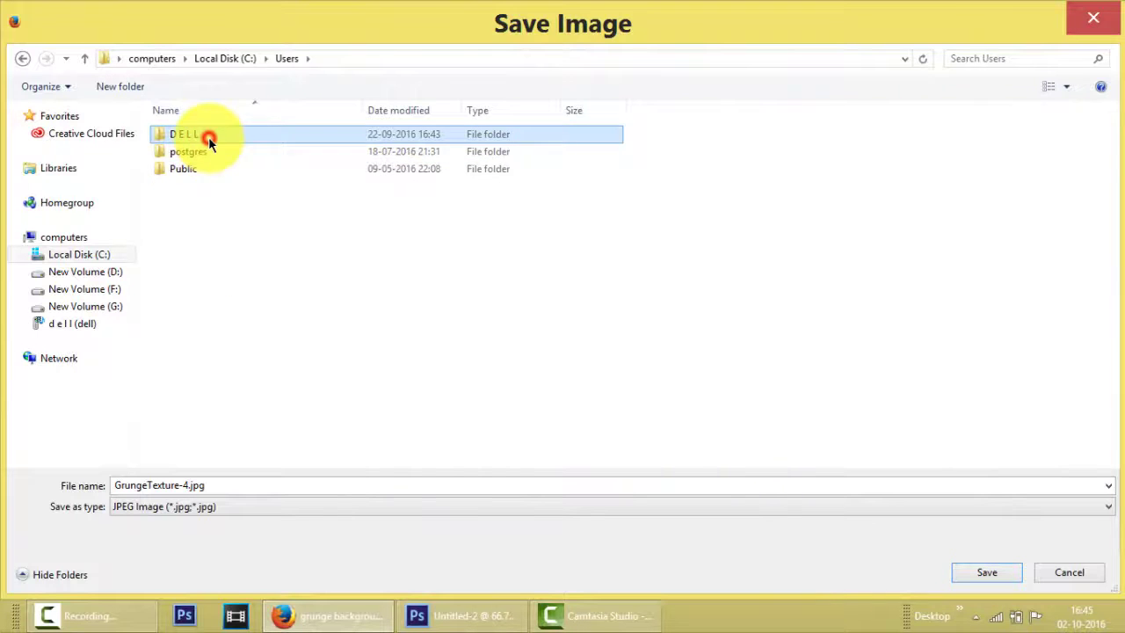
{"action": "double_click", "coordinate": [214, 256]}
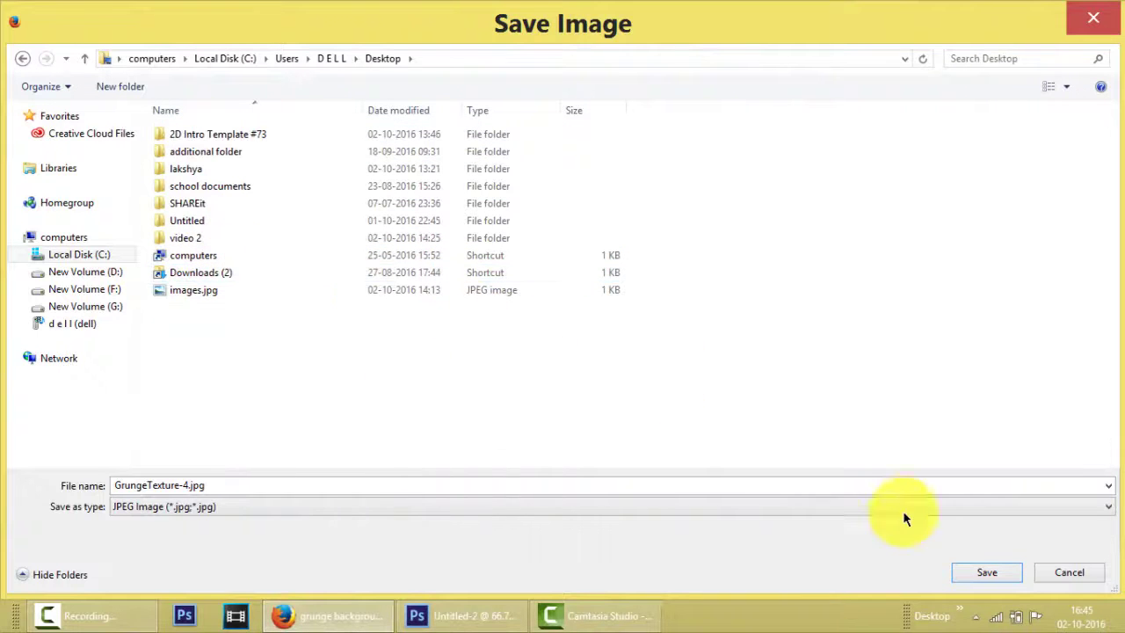
{"action": "left_click", "coordinate": [967, 569]}
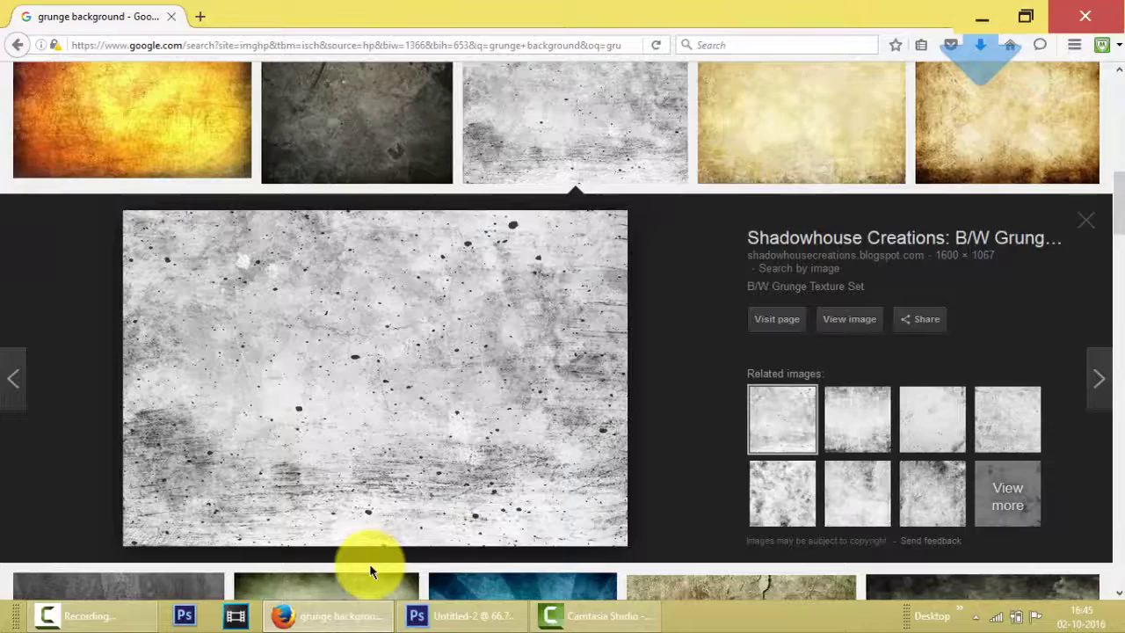
Place GrungeTexture-4.jpg from the Desktop into Untitled-2.
{"action": "left_click", "coordinate": [452, 616]}
{"action": "left_click", "coordinate": [46, 12]}
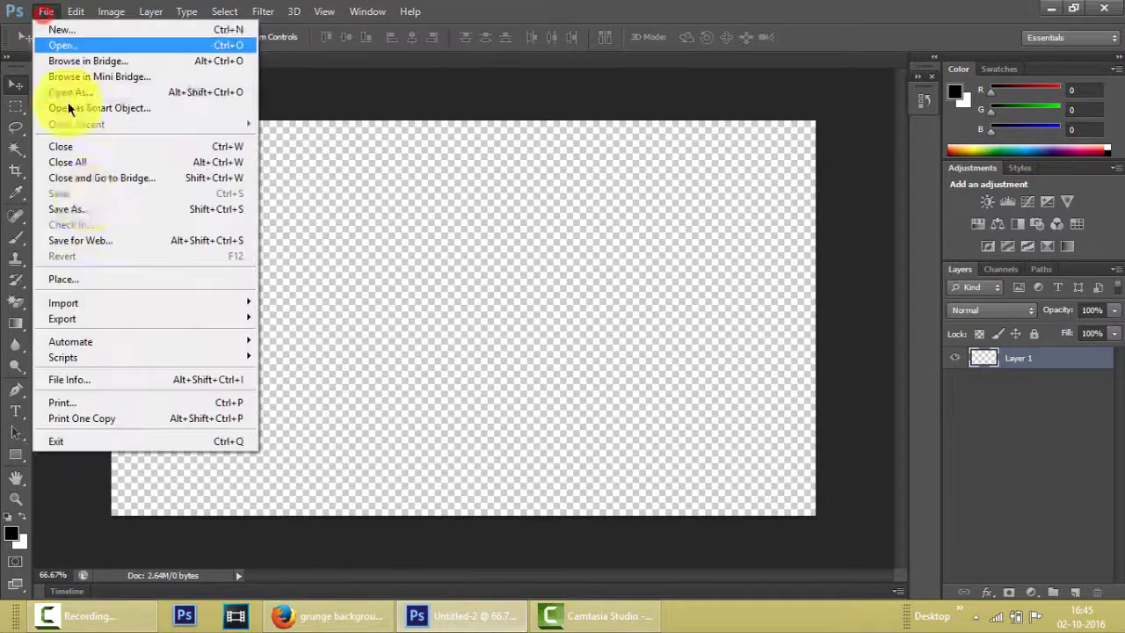
{"action": "left_click", "coordinate": [97, 280]}
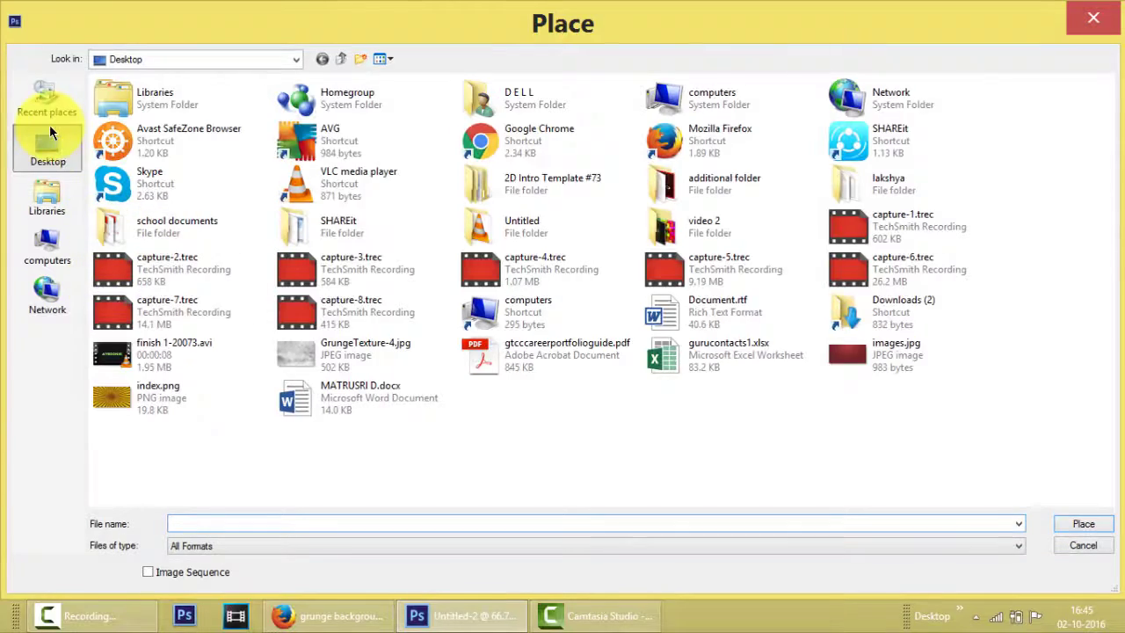
{"action": "left_click", "coordinate": [341, 351]}
{"action": "left_click", "coordinate": [1083, 524]}
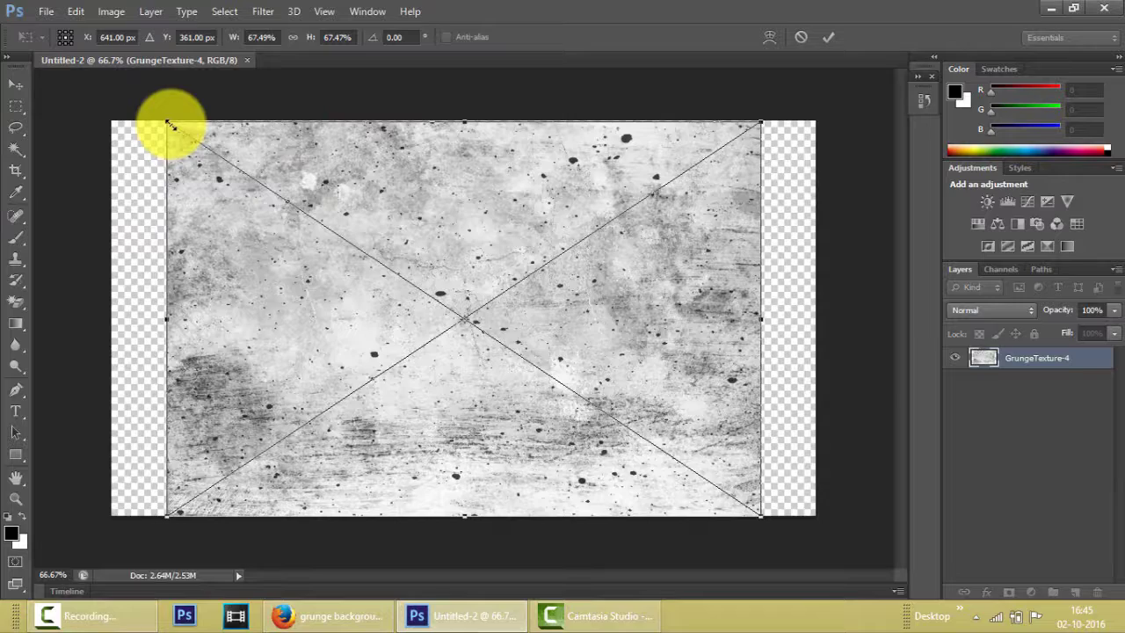
Stretch the texture's corners out to cover the whole 1280×720 canvas and commit.
{"action": "left_click_drag", "start_coordinate": [170, 124], "coordinate": [90, 67]}
{"action": "left_click_drag", "start_coordinate": [761, 515], "coordinate": [859, 558]}
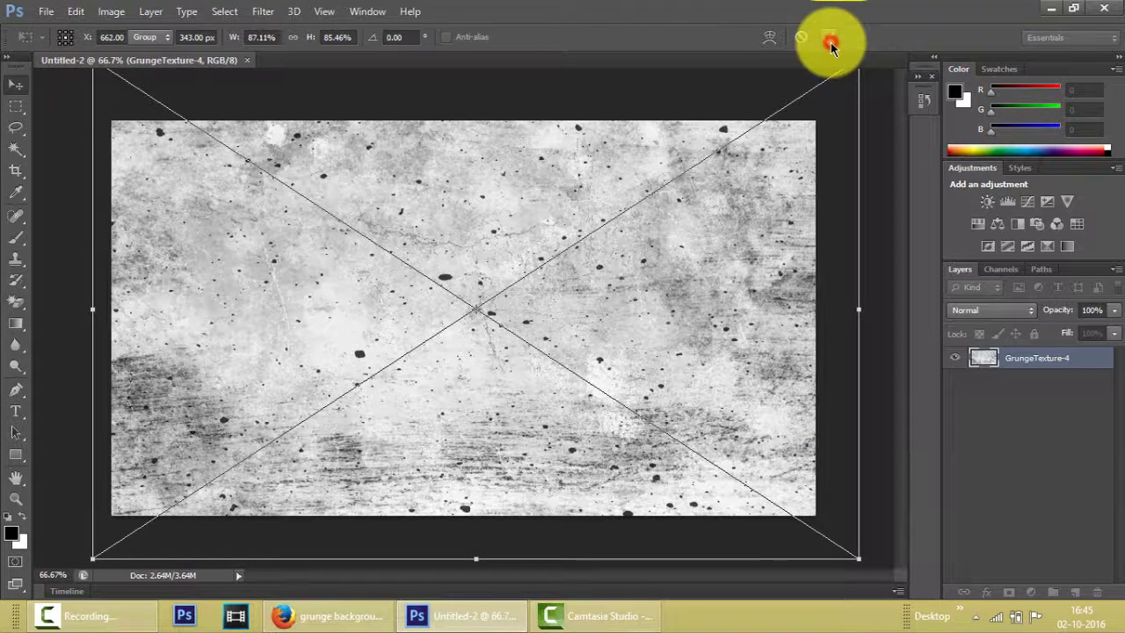
{"action": "left_click", "coordinate": [830, 43]}
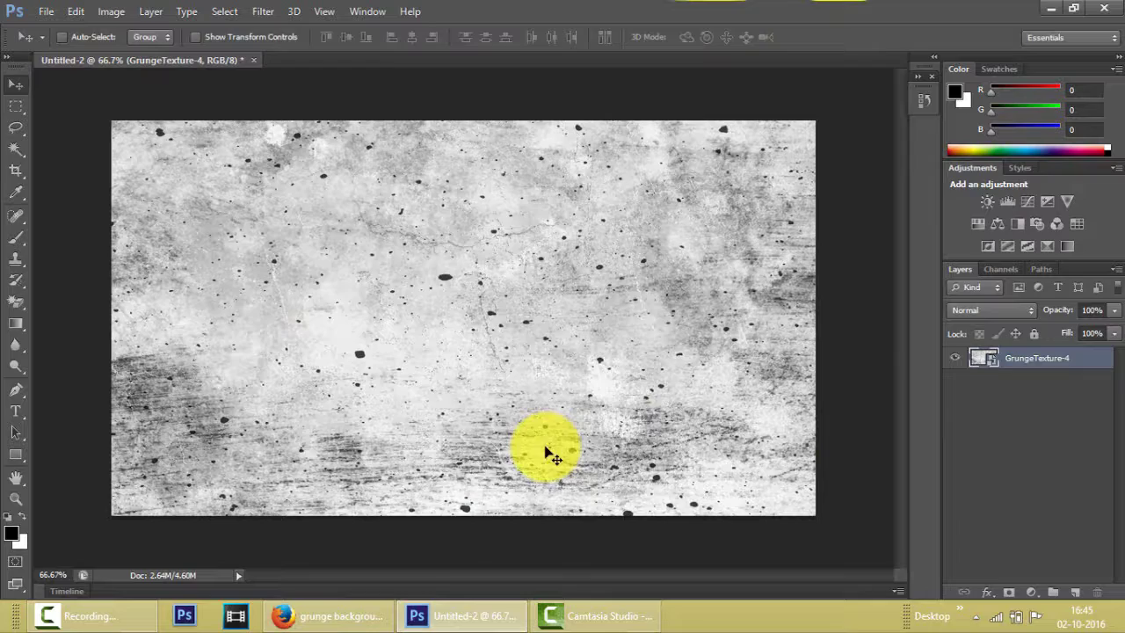
Replace the search with 'emoji png' and browse the image results.
{"action": "left_click", "coordinate": [372, 613]}
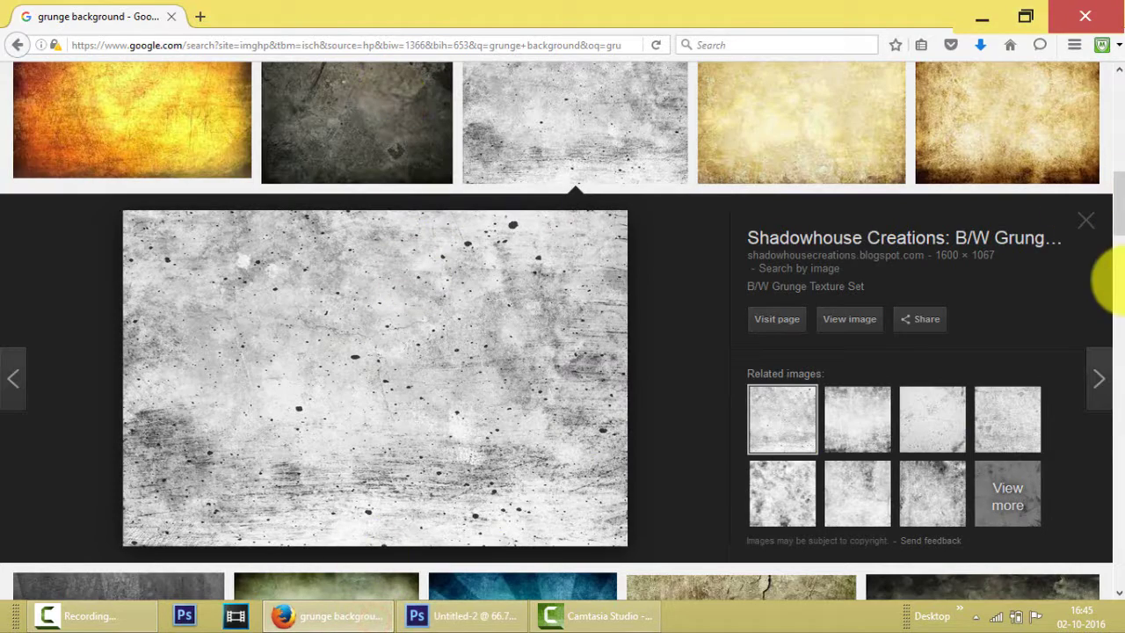
{"action": "scroll", "coordinate": [1104, 126], "scroll_direction": "up", "scroll_amount": 10}
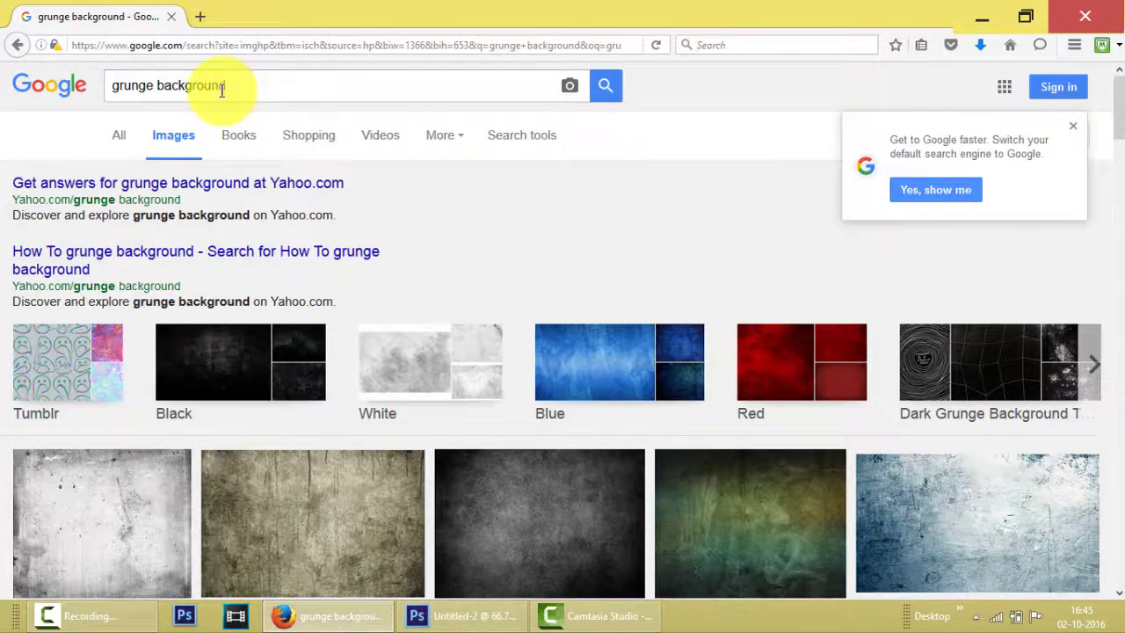
{"action": "left_click_drag", "start_coordinate": [267, 87], "coordinate": [4, 48]}
{"action": "type", "text": "emo"}
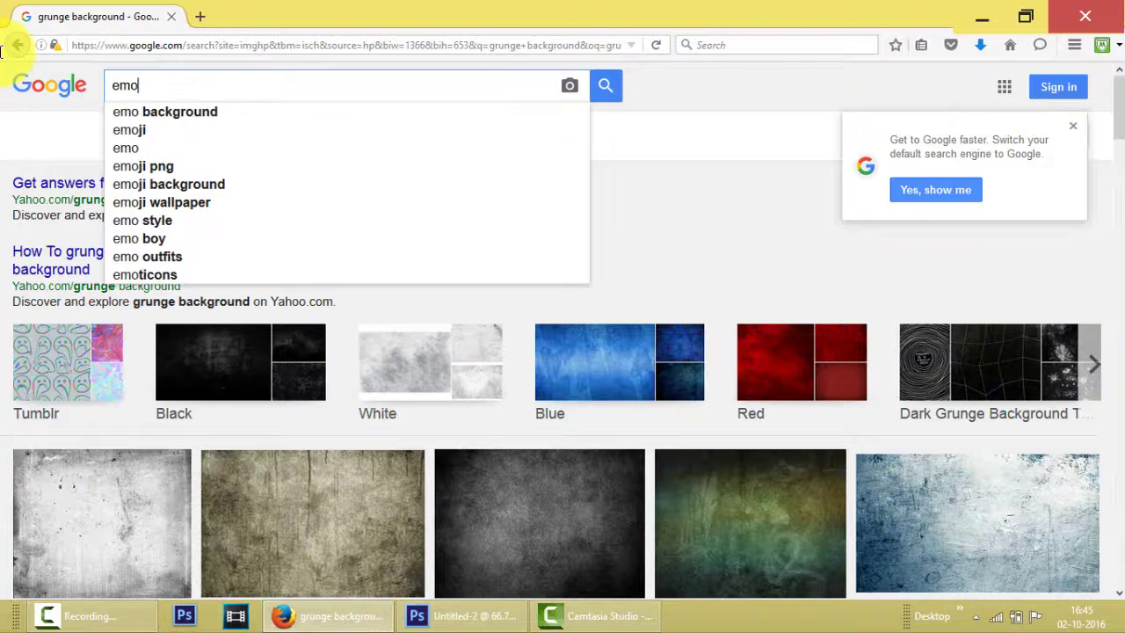
{"action": "type", "text": "ji png"}
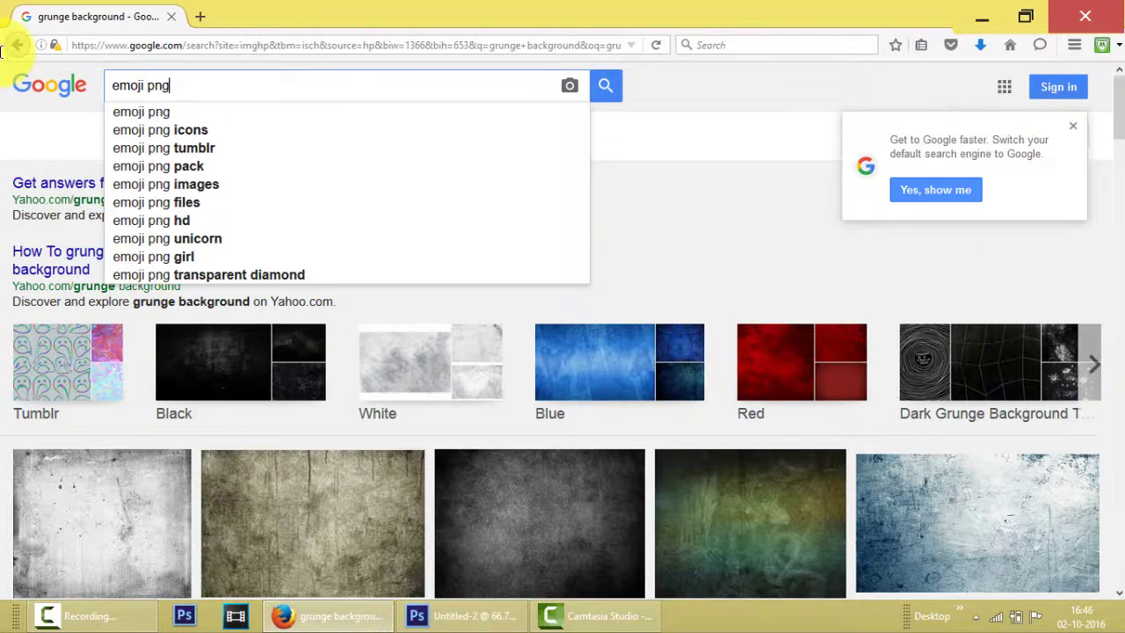
{"action": "key", "text": "Return"}
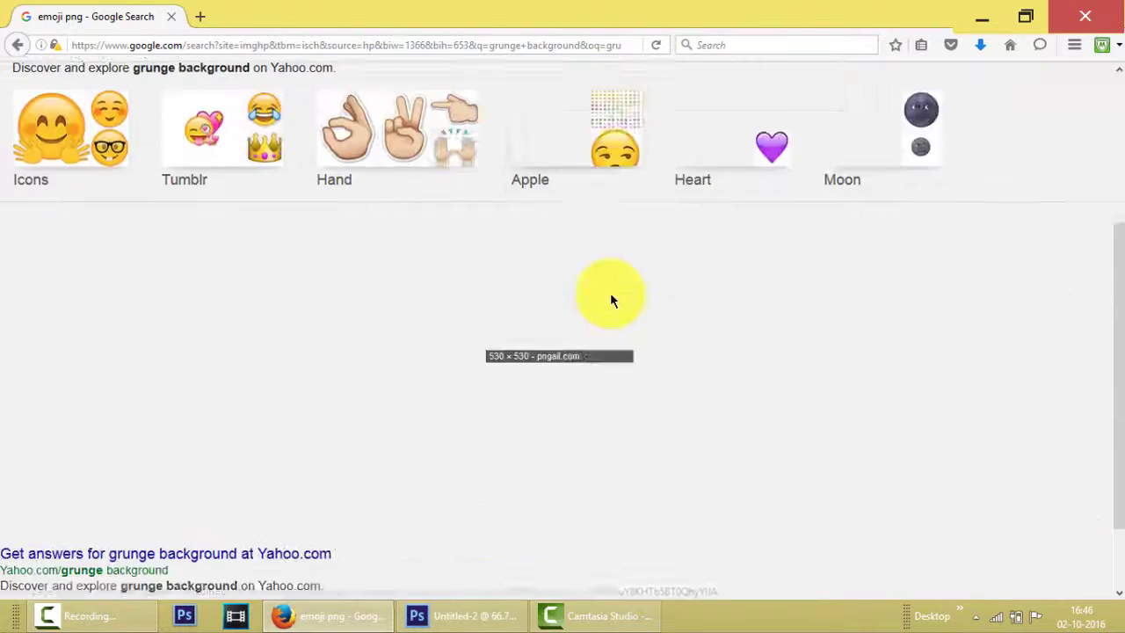
{"action": "scroll", "coordinate": [611, 300], "scroll_direction": "down", "scroll_amount": 5}
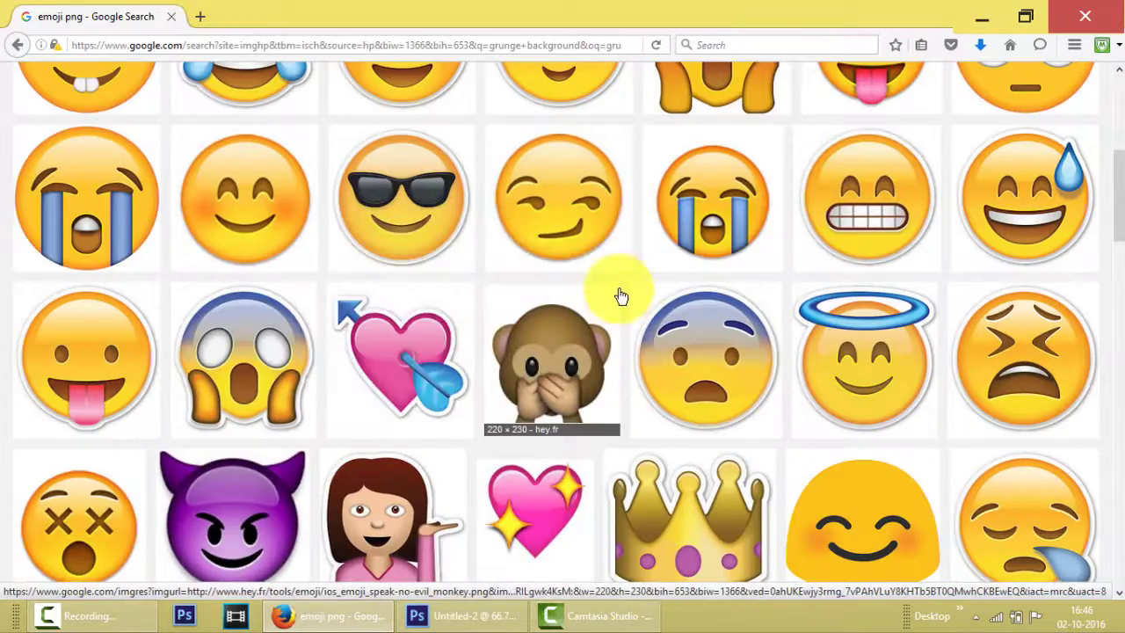
{"action": "scroll", "coordinate": [598, 272], "scroll_direction": "up", "scroll_amount": 5}
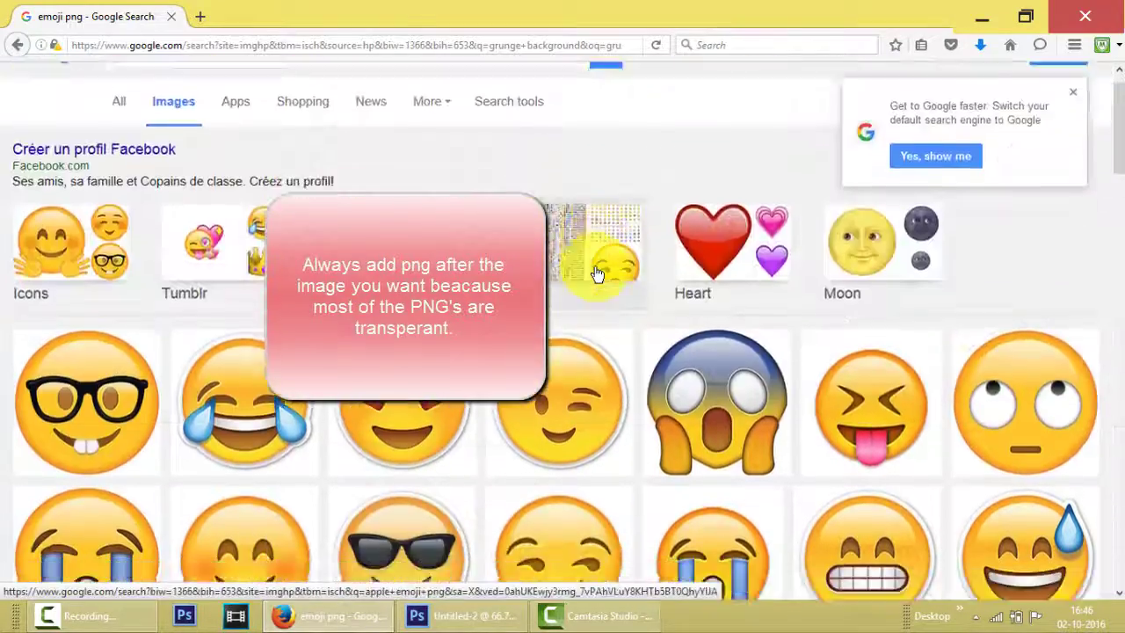
{"action": "scroll", "coordinate": [595, 275], "scroll_direction": "down", "scroll_amount": 5}
{"action": "scroll", "coordinate": [580, 260], "scroll_direction": "up", "scroll_amount": 5}
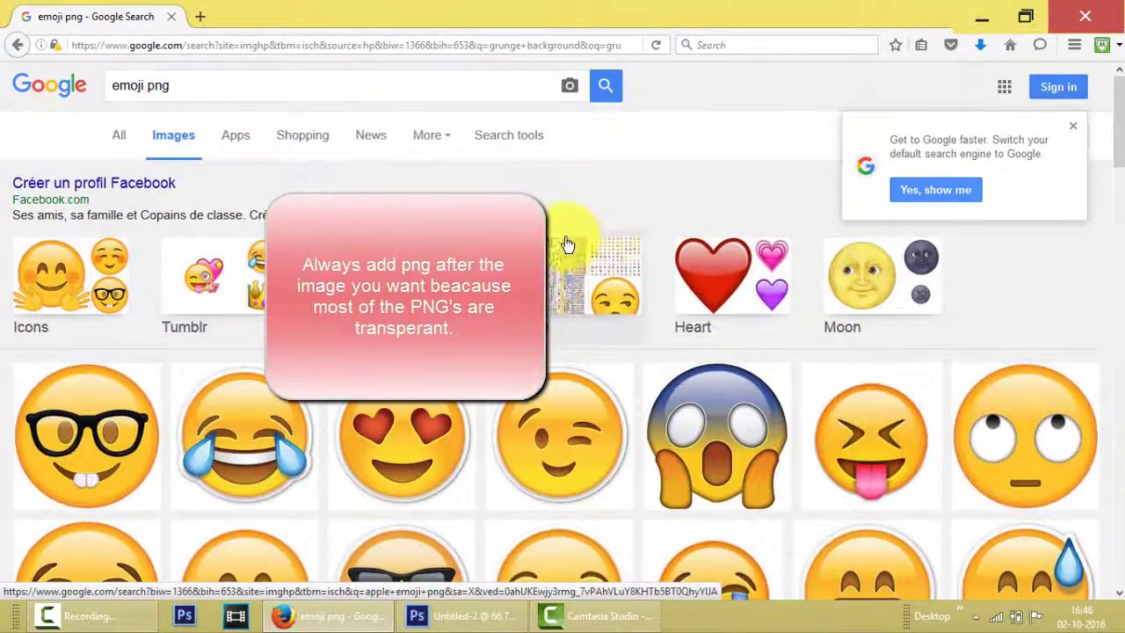
Save the transparent nerd-with-glasses emoji image to the computer.
{"action": "left_click", "coordinate": [75, 444]}
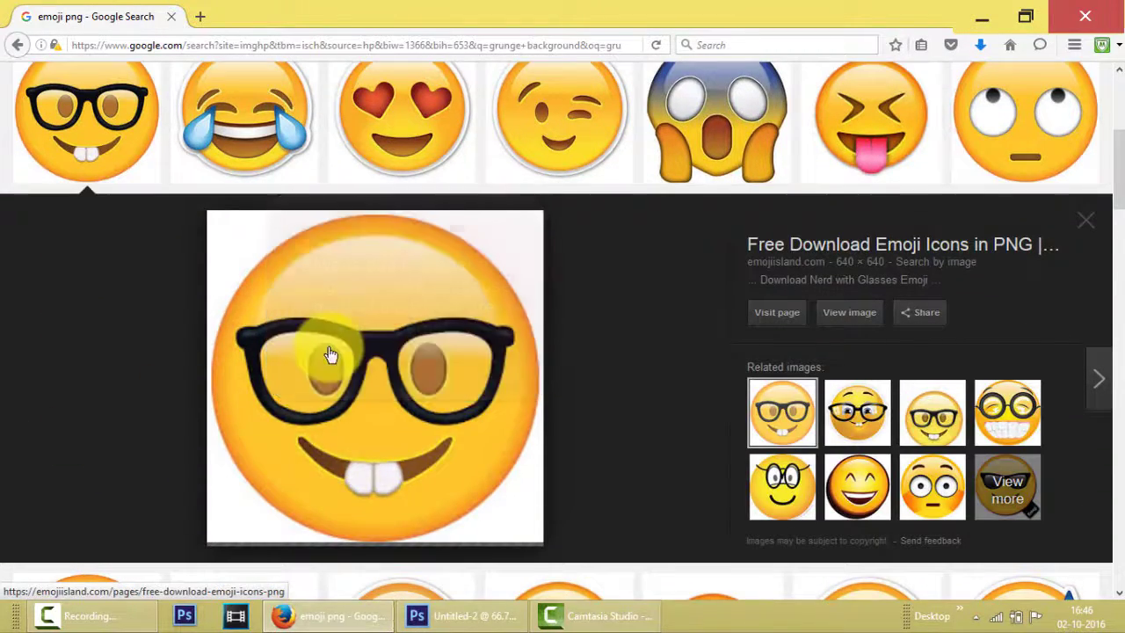
{"action": "right_click", "coordinate": [331, 351]}
{"action": "left_click", "coordinate": [416, 534]}
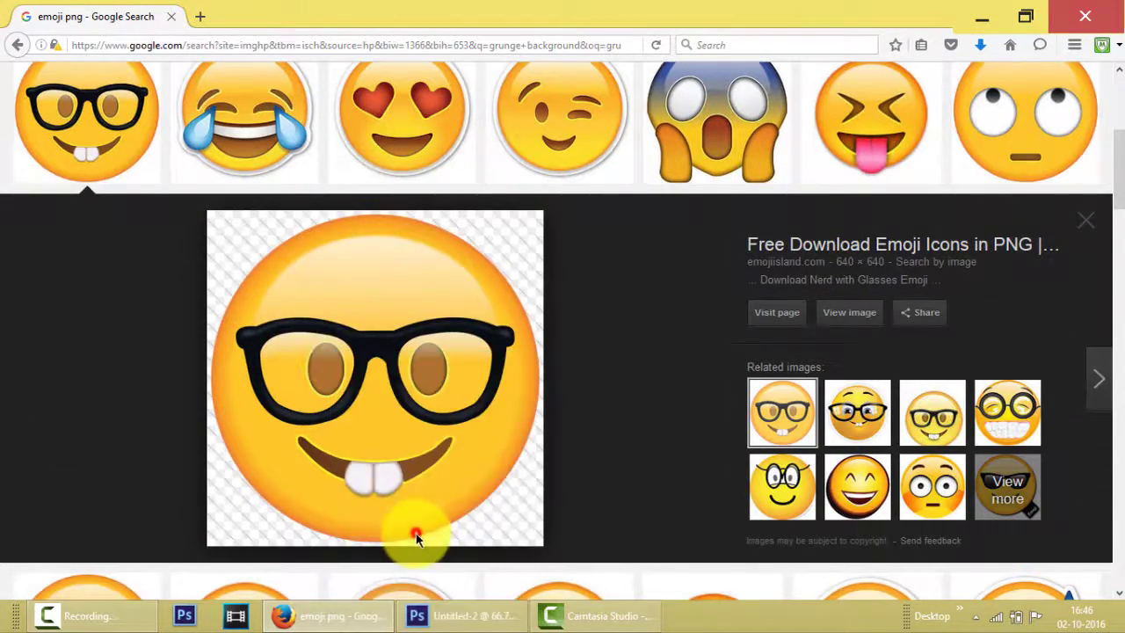
{"action": "left_click", "coordinate": [996, 573]}
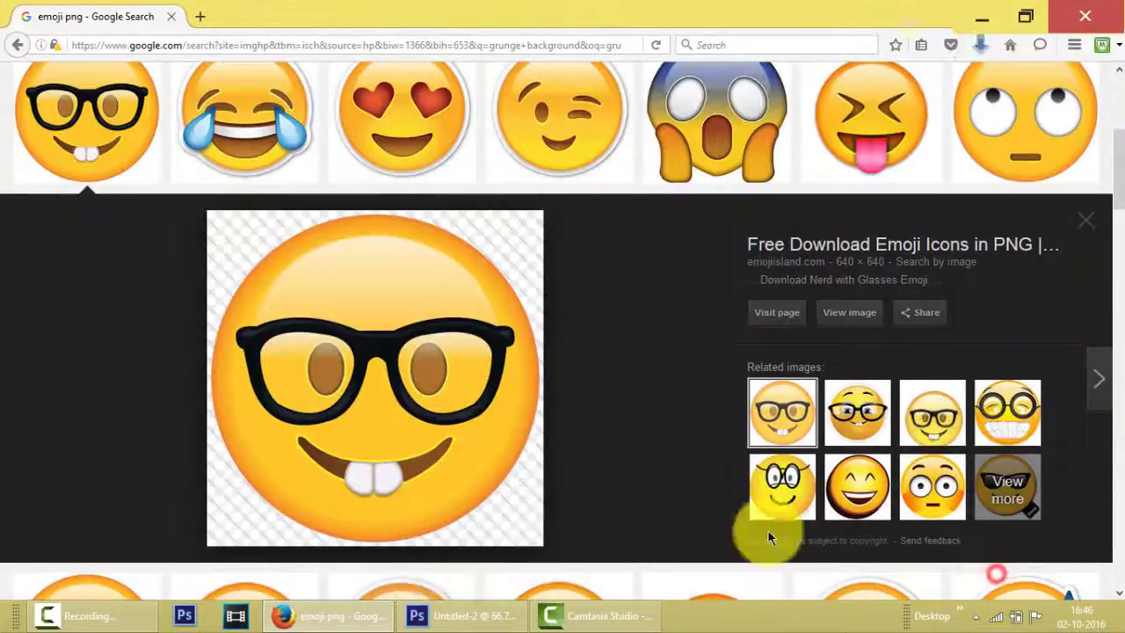
Place Nerd_with_Glasses_Emoji.png into Untitled-2 as a layer above the grunge texture.
{"action": "left_click", "coordinate": [448, 615]}
{"action": "left_click", "coordinate": [38, 18]}
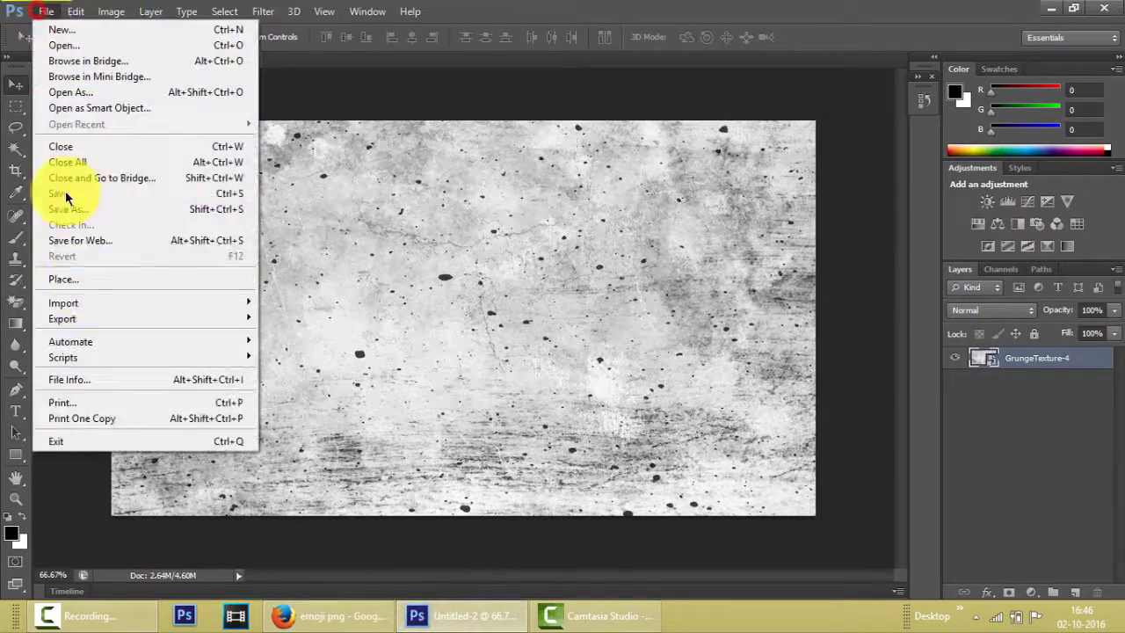
{"action": "left_click", "coordinate": [92, 278]}
{"action": "left_click", "coordinate": [511, 395]}
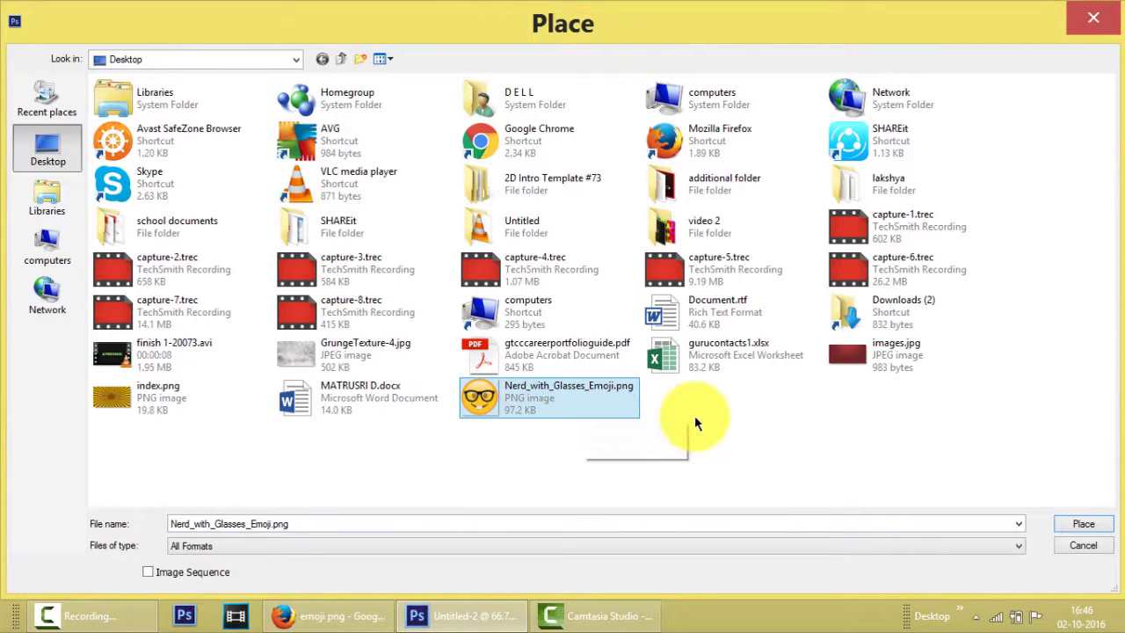
{"action": "left_click", "coordinate": [1079, 526]}
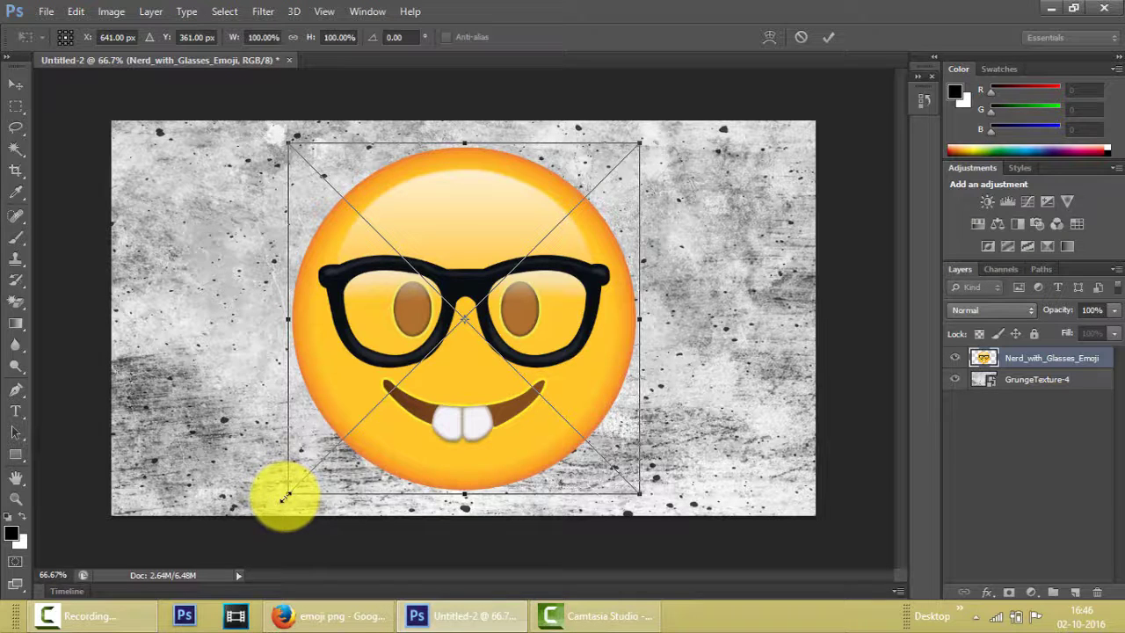
Scale the nerd emoji down to about 57%, commit, and drag it to the canvas's upper-left.
{"action": "left_click_drag", "start_coordinate": [285, 495], "coordinate": [530, 294]}
{"action": "left_click_drag", "start_coordinate": [390, 400], "coordinate": [405, 349]}
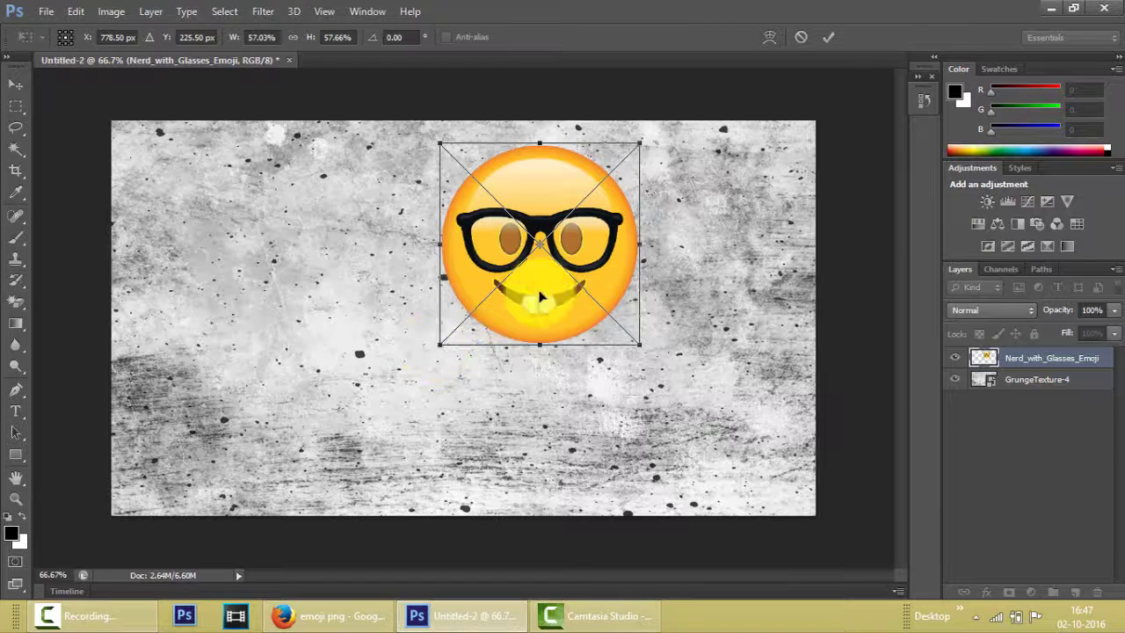
{"action": "double_click", "coordinate": [540, 238]}
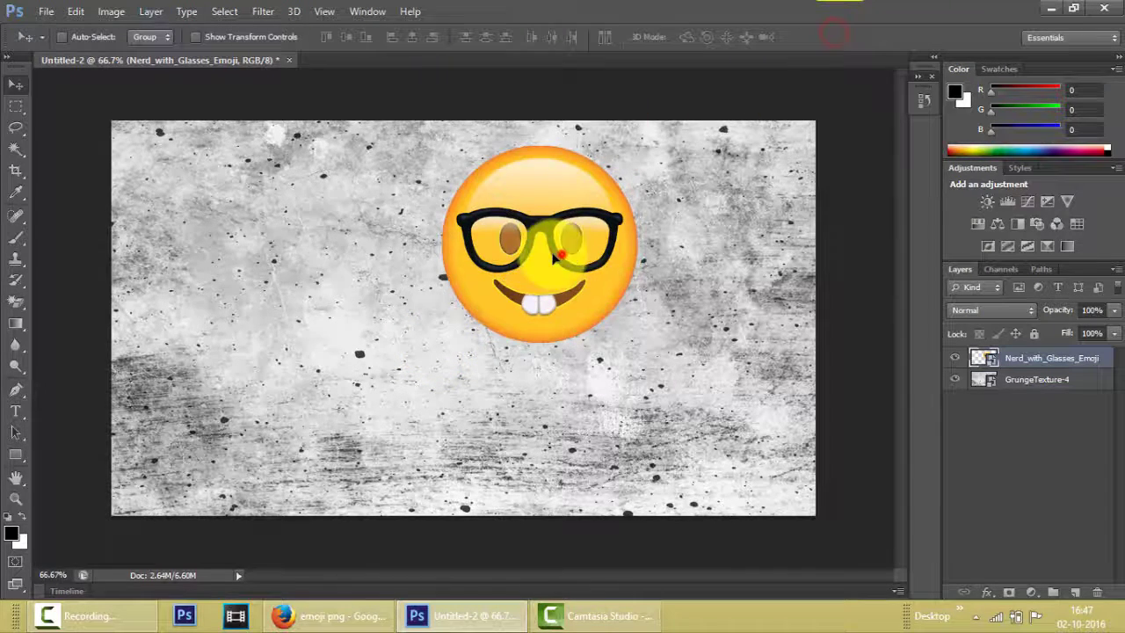
{"action": "left_click_drag", "start_coordinate": [540, 238], "coordinate": [205, 236]}
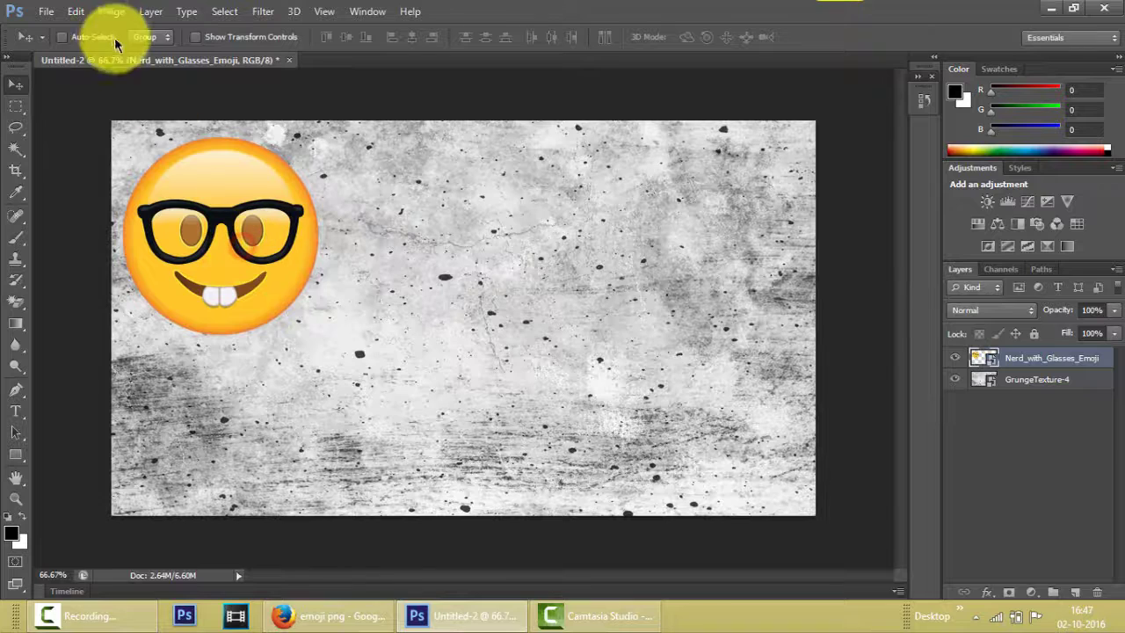
Search Google Images for 'youtube png'.
{"action": "left_click", "coordinate": [369, 614]}
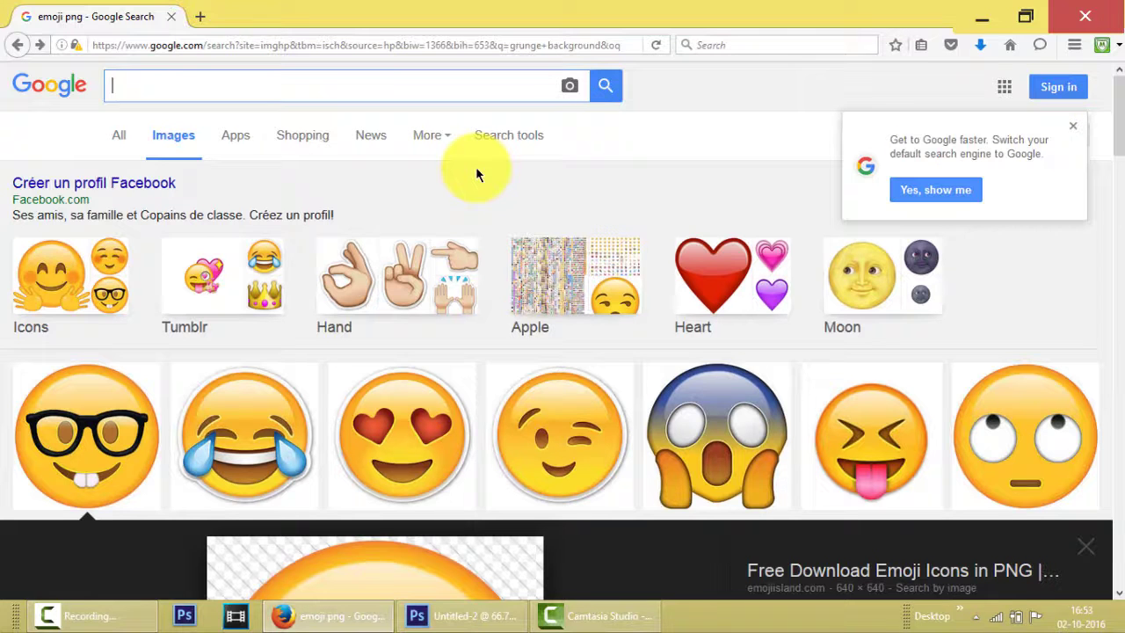
{"action": "type", "text": "youtube p"}
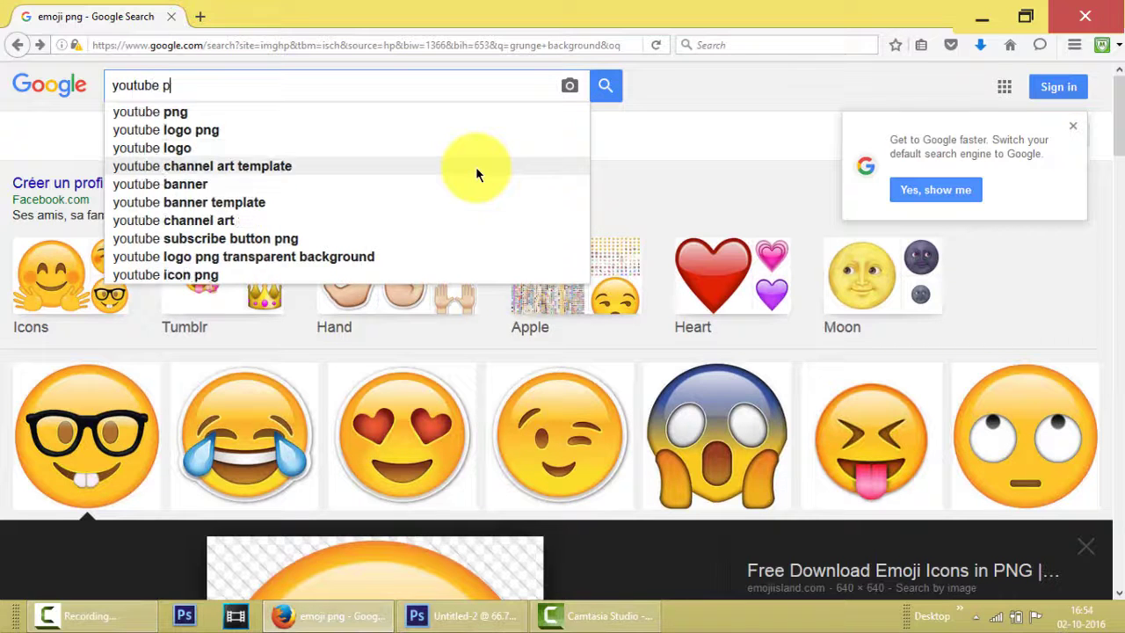
{"action": "type", "text": "ng"}
{"action": "key", "text": "Return"}
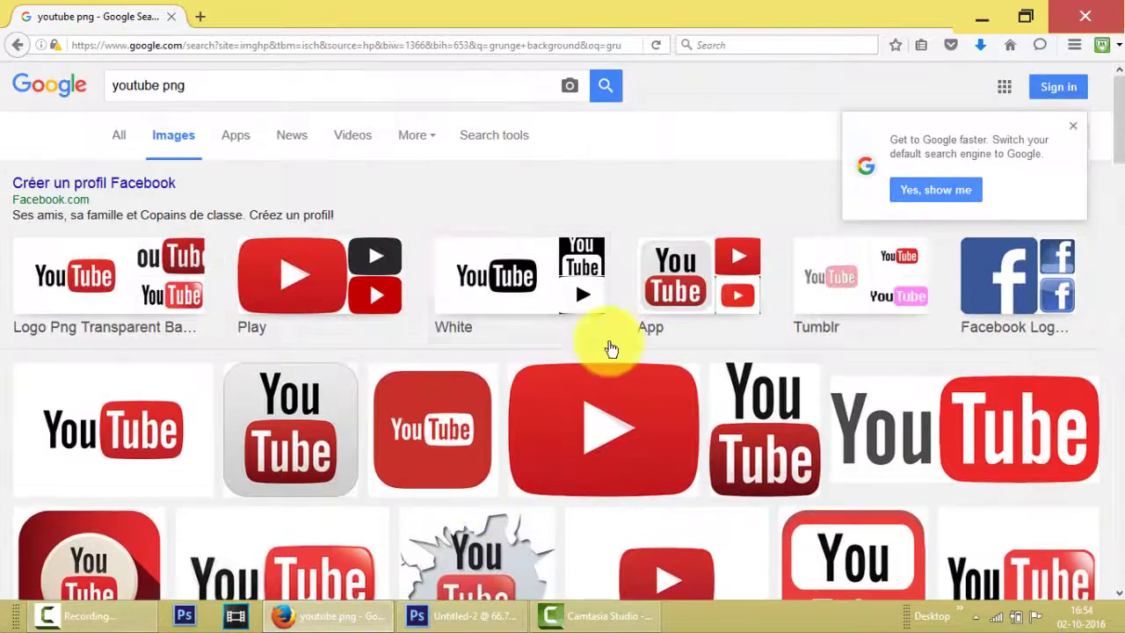
{"action": "scroll", "coordinate": [611, 350], "scroll_direction": "down", "scroll_amount": 3}
Save the red YouTube play logo to the Desktop as YouTube-icon-full_color.png.
{"action": "left_click", "coordinate": [610, 241]}
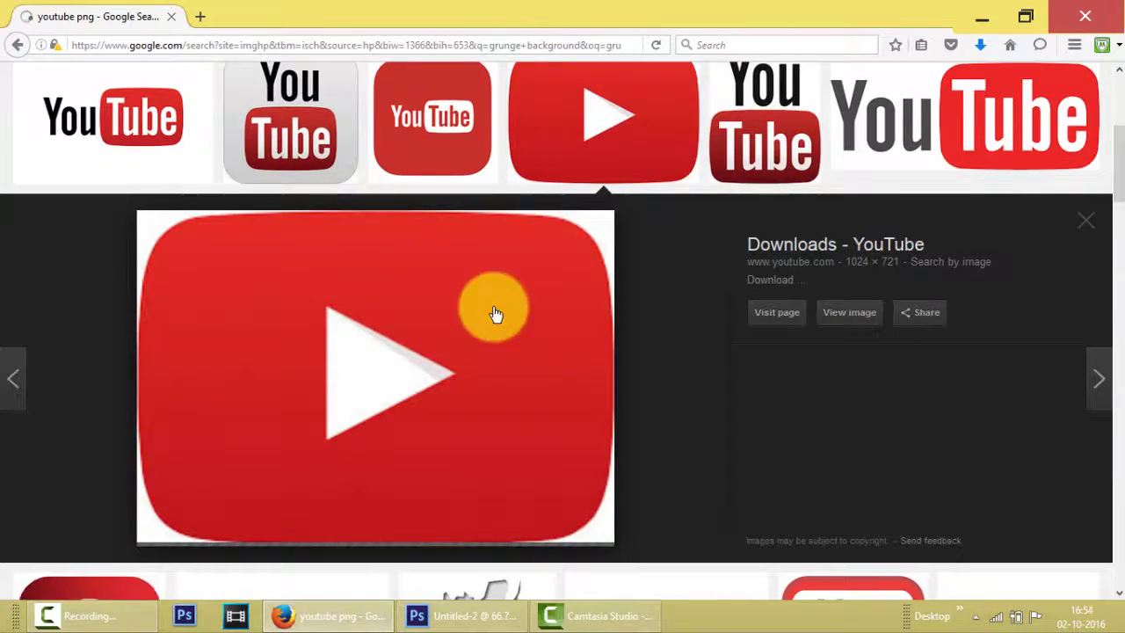
{"action": "right_click", "coordinate": [285, 323]}
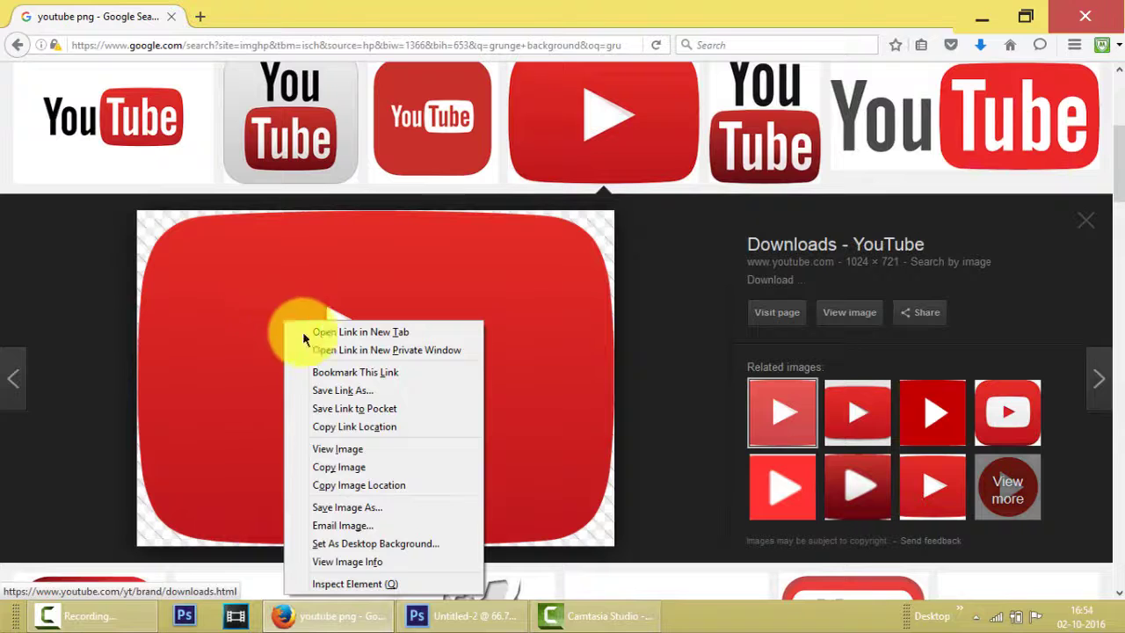
{"action": "left_click", "coordinate": [367, 507]}
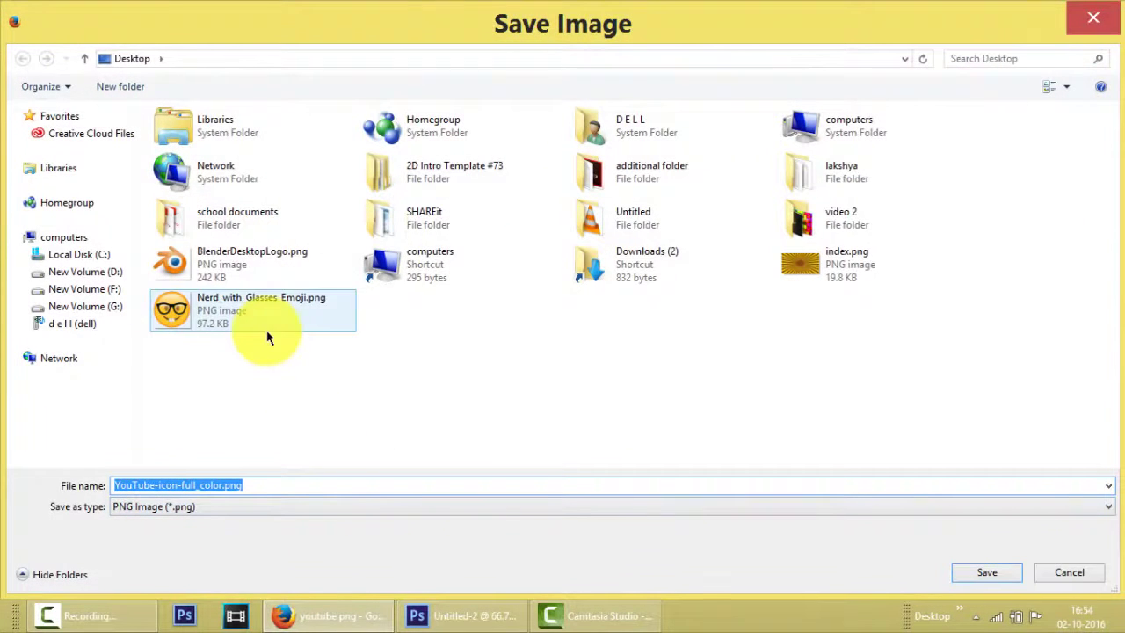
{"action": "left_click", "coordinate": [987, 572]}
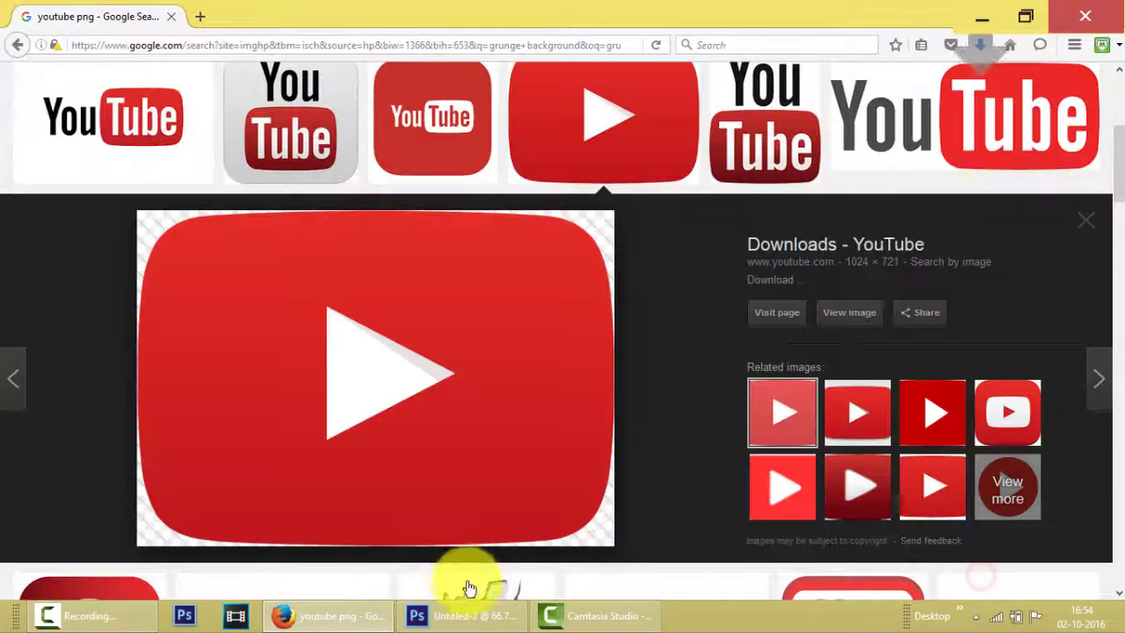
Place YouTube-icon-full_color.png from the Desktop into Untitled-2.
{"action": "left_click", "coordinate": [466, 616]}
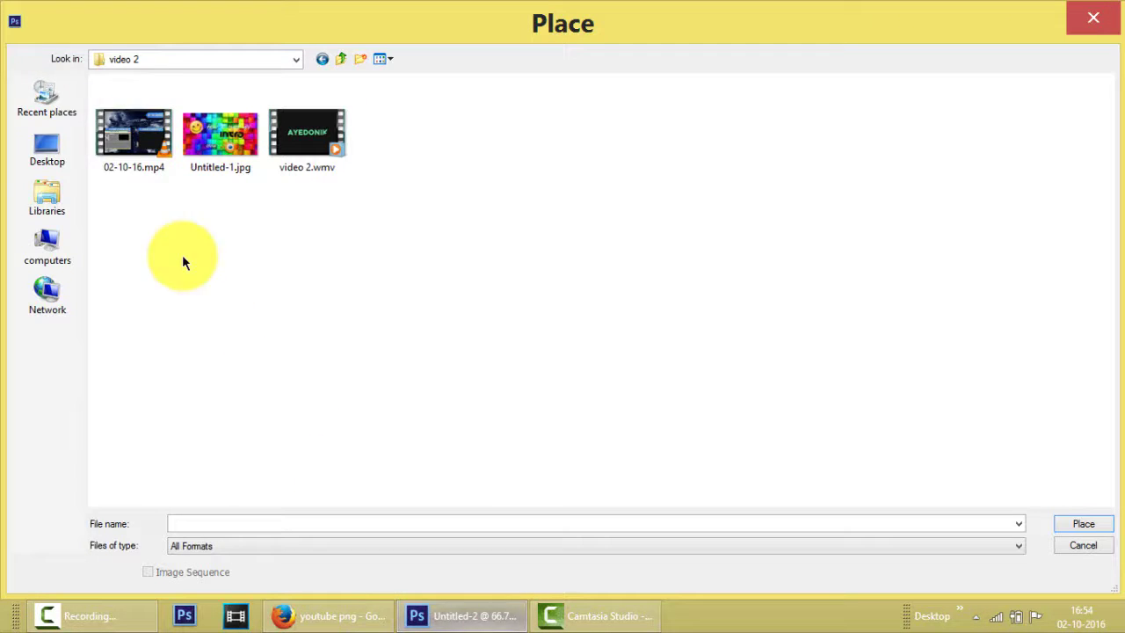
{"action": "left_click", "coordinate": [35, 157]}
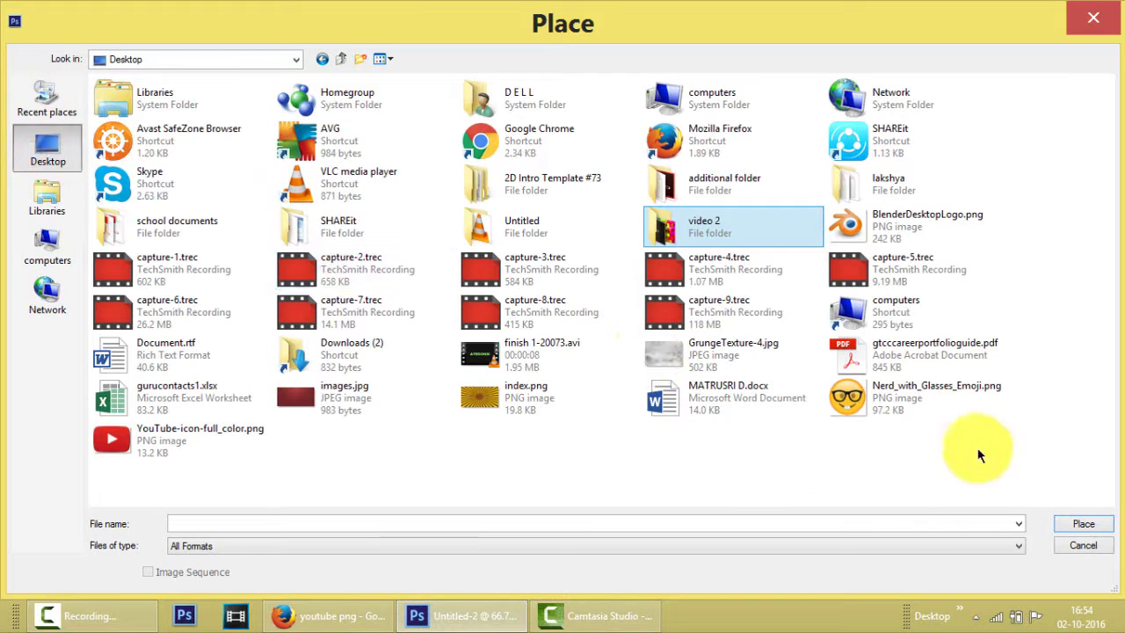
{"action": "left_click", "coordinate": [214, 438]}
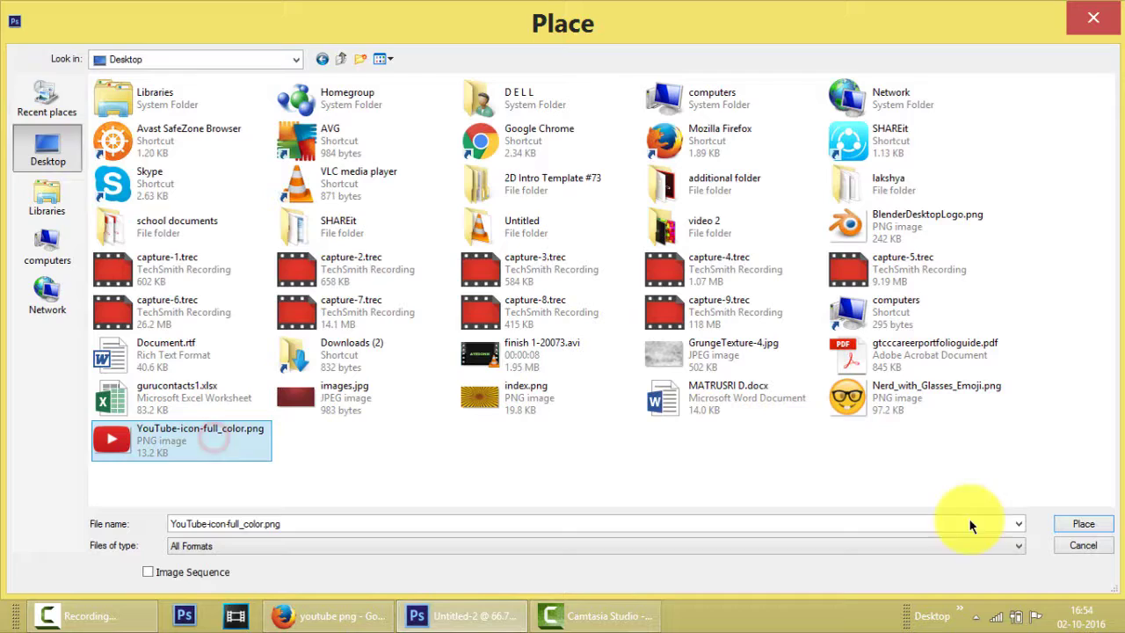
{"action": "left_click", "coordinate": [1084, 525]}
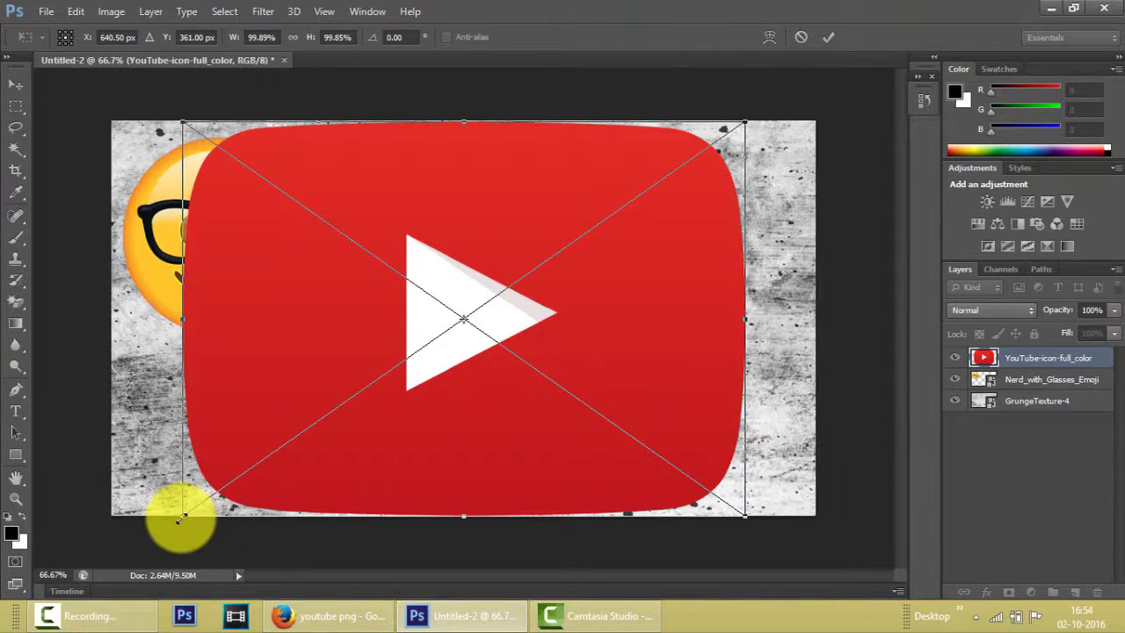
Shrink the YouTube icon to about 31% at the upper-right and commit.
{"action": "left_click_drag", "start_coordinate": [180, 519], "coordinate": [568, 246]}
{"action": "left_click_drag", "start_coordinate": [670, 203], "coordinate": [695, 264]}
{"action": "left_click", "coordinate": [828, 37]}
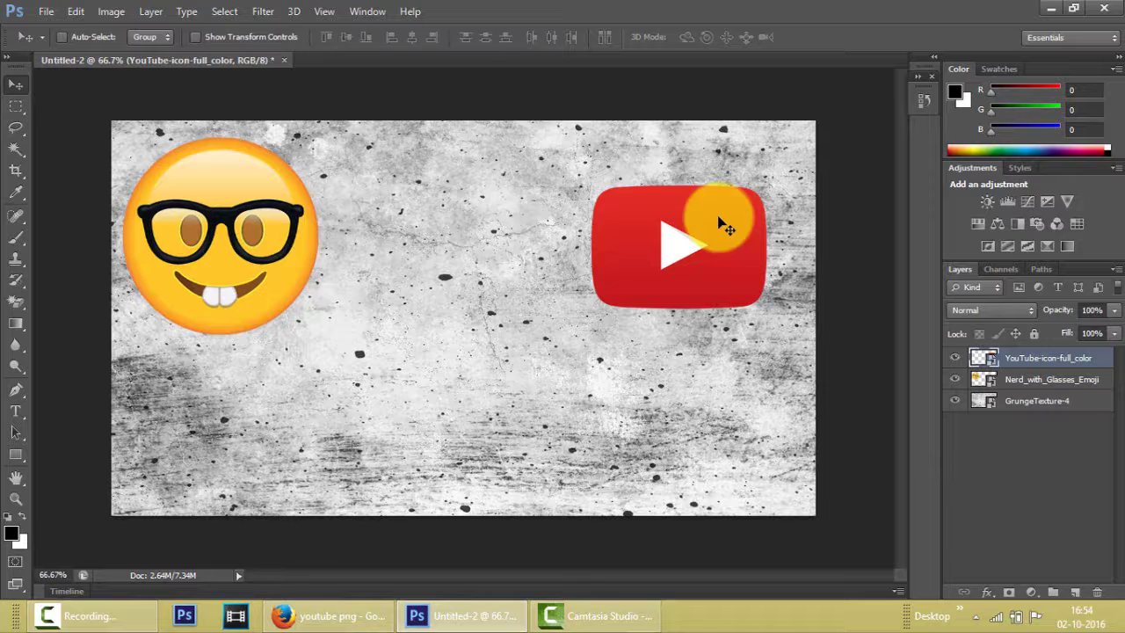
Rotate the YouTube icon to a tilted angle, commit, and shift it slightly left toward the centre.
{"action": "left_click", "coordinate": [75, 11]}
{"action": "left_click", "coordinate": [113, 303]}
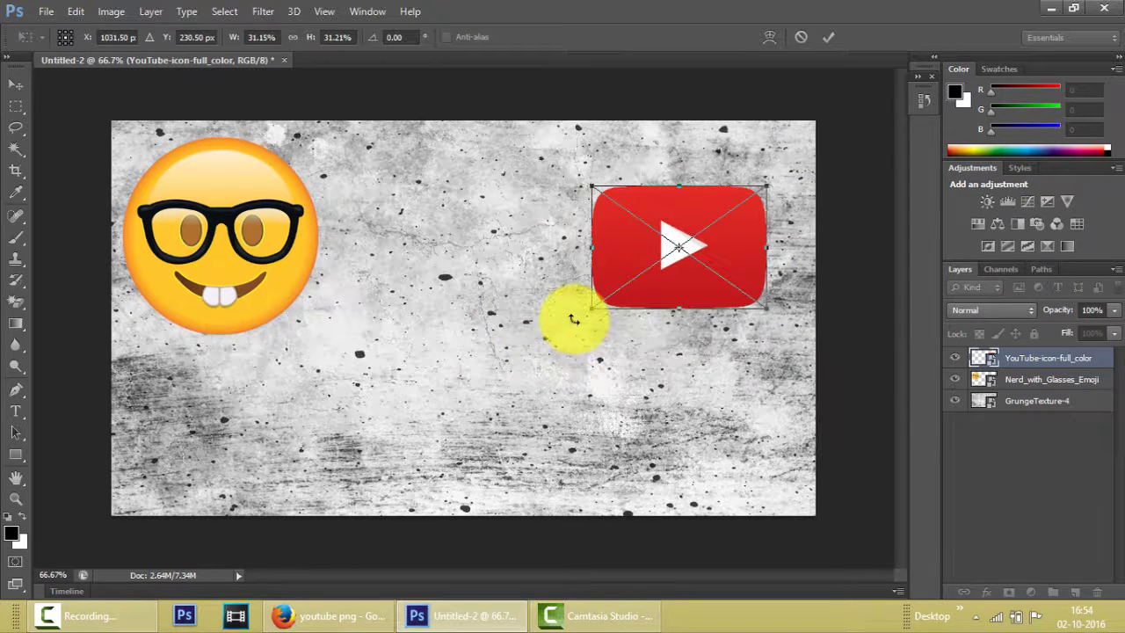
{"action": "left_click_drag", "start_coordinate": [582, 322], "coordinate": [627, 377]}
{"action": "left_click", "coordinate": [826, 42]}
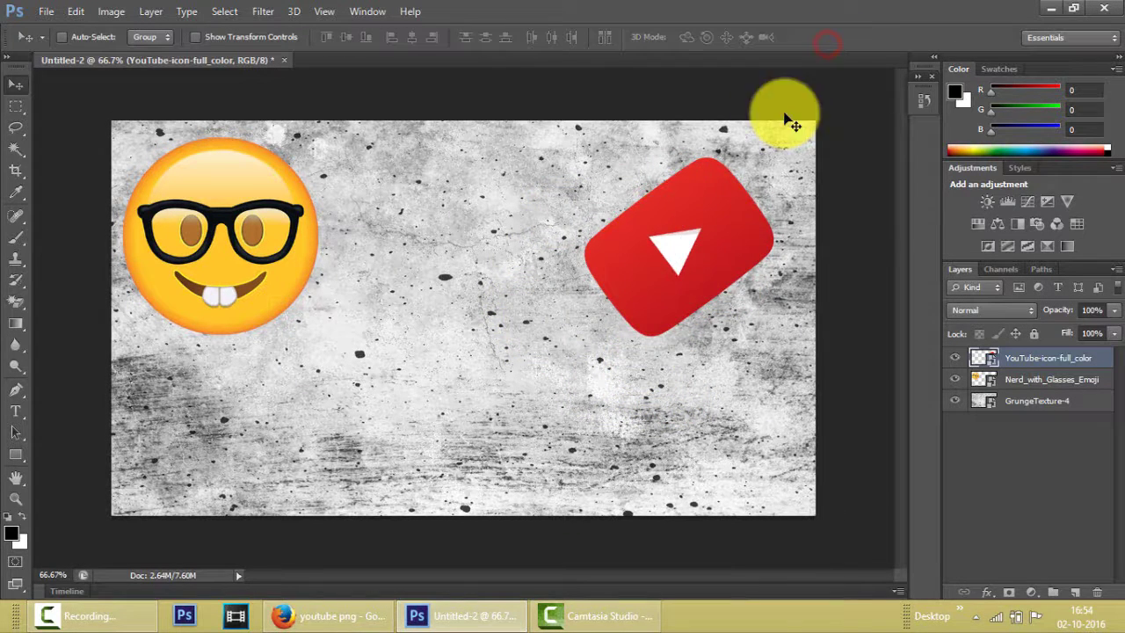
{"action": "left_click_drag", "start_coordinate": [668, 250], "coordinate": [607, 263]}
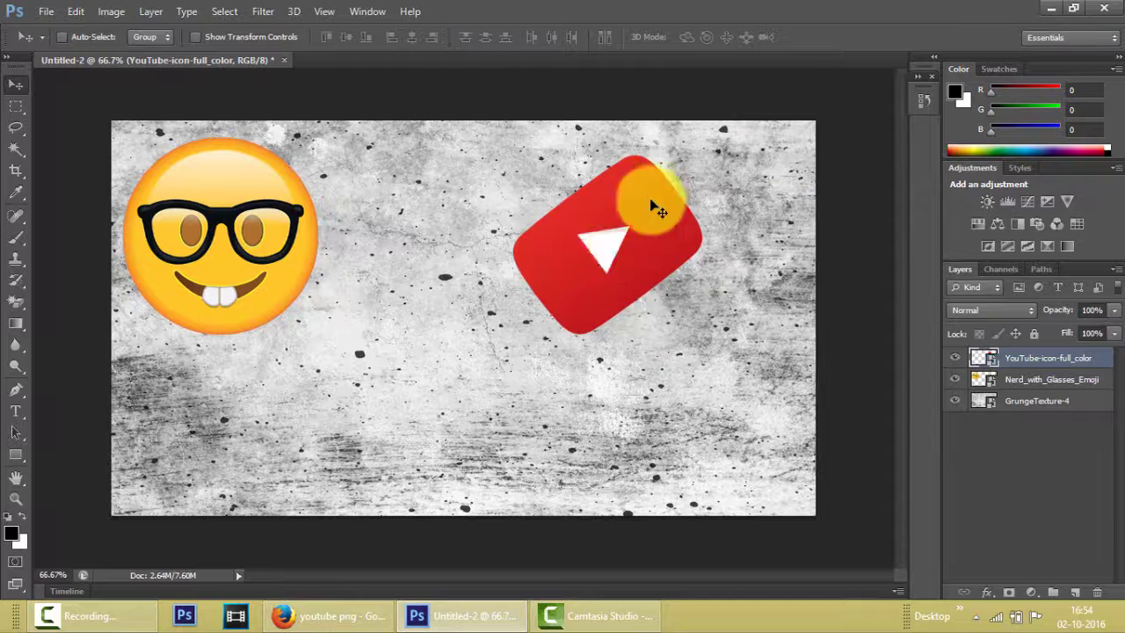
Search Google Images for 'graph png'.
{"action": "left_click", "coordinate": [351, 616]}
{"action": "scroll", "coordinate": [306, 288], "scroll_direction": "up", "scroll_amount": 4}
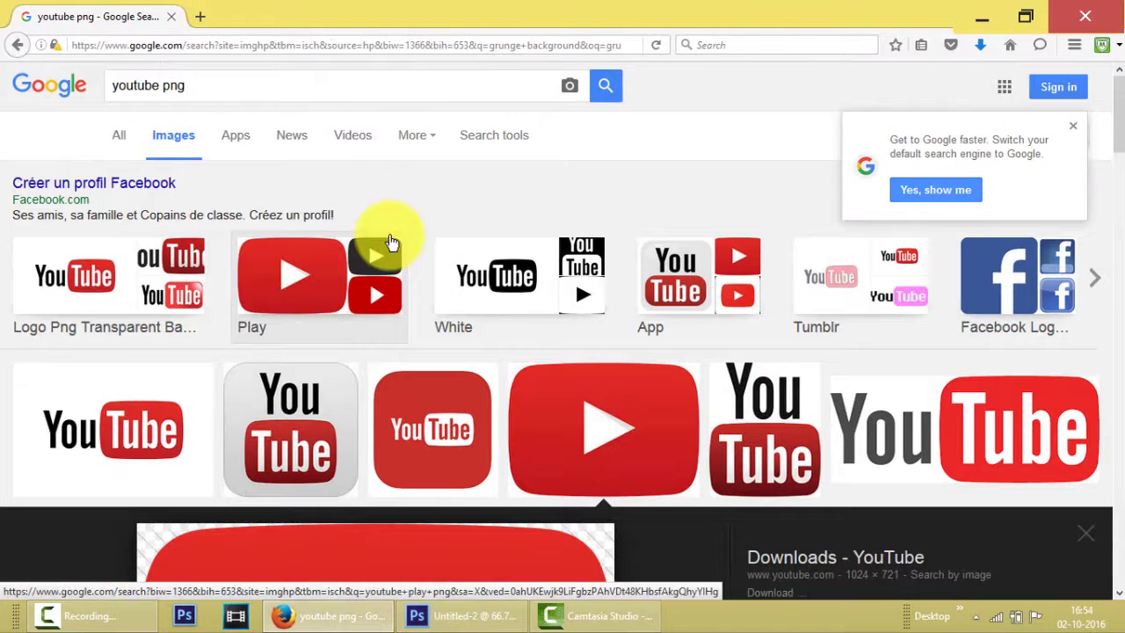
{"action": "triple_click", "coordinate": [344, 90]}
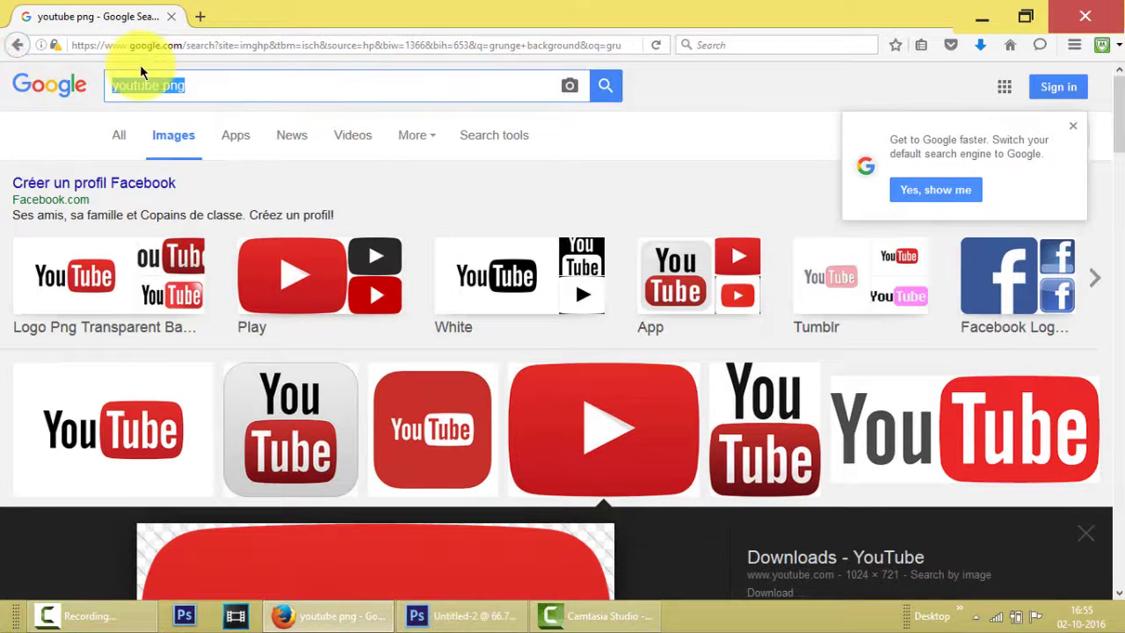
{"action": "type", "text": "graph"}
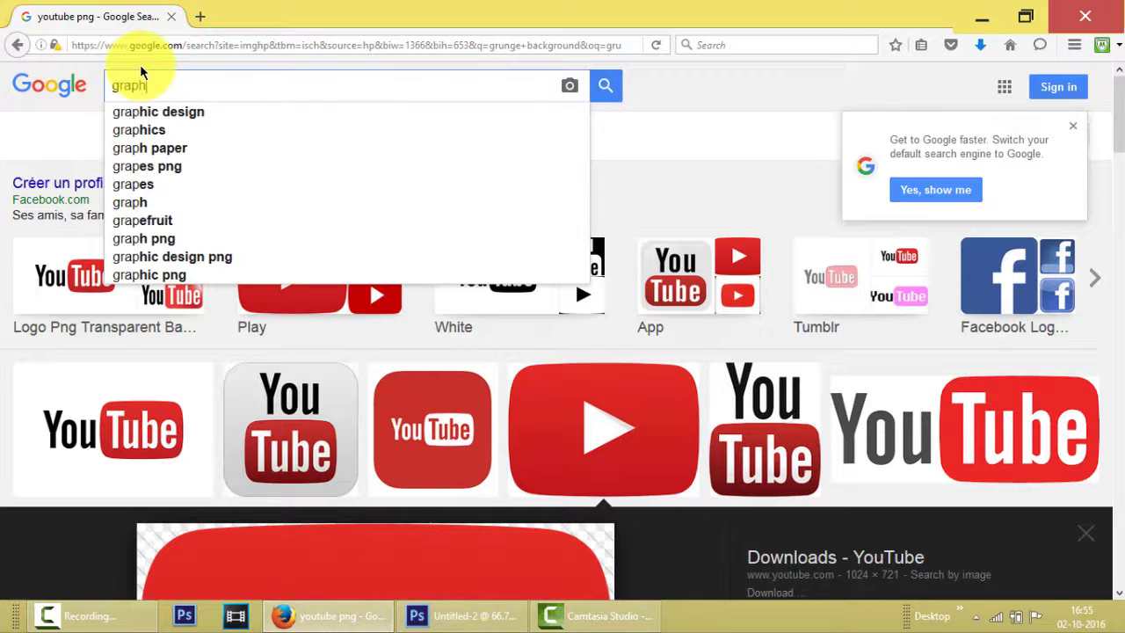
{"action": "type", "text": " png"}
{"action": "key", "text": "Return"}
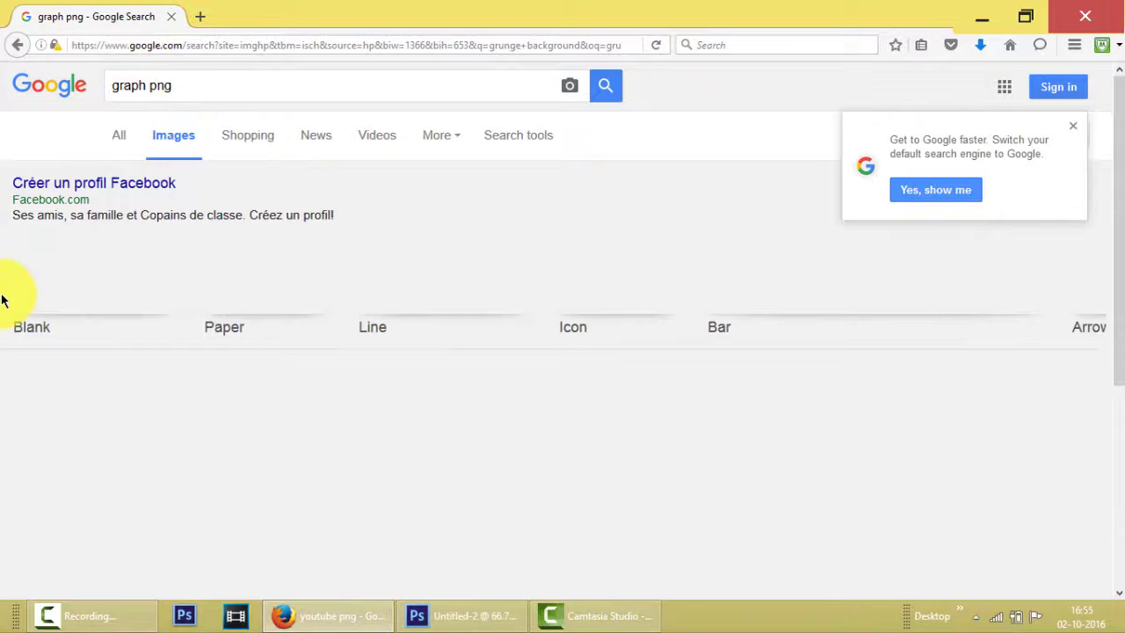
Save the 3D bar graph image to the desktop as 3d graph SH.png and return to Photoshop.
{"action": "scroll", "coordinate": [490, 325], "scroll_direction": "down", "scroll_amount": 5}
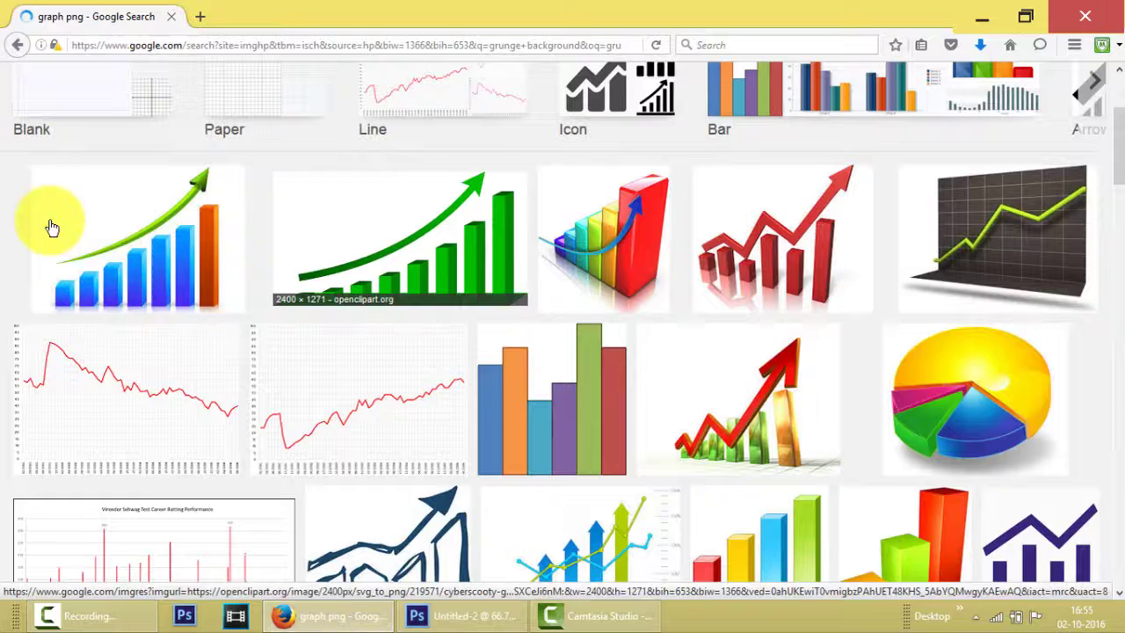
{"action": "left_click", "coordinate": [126, 256]}
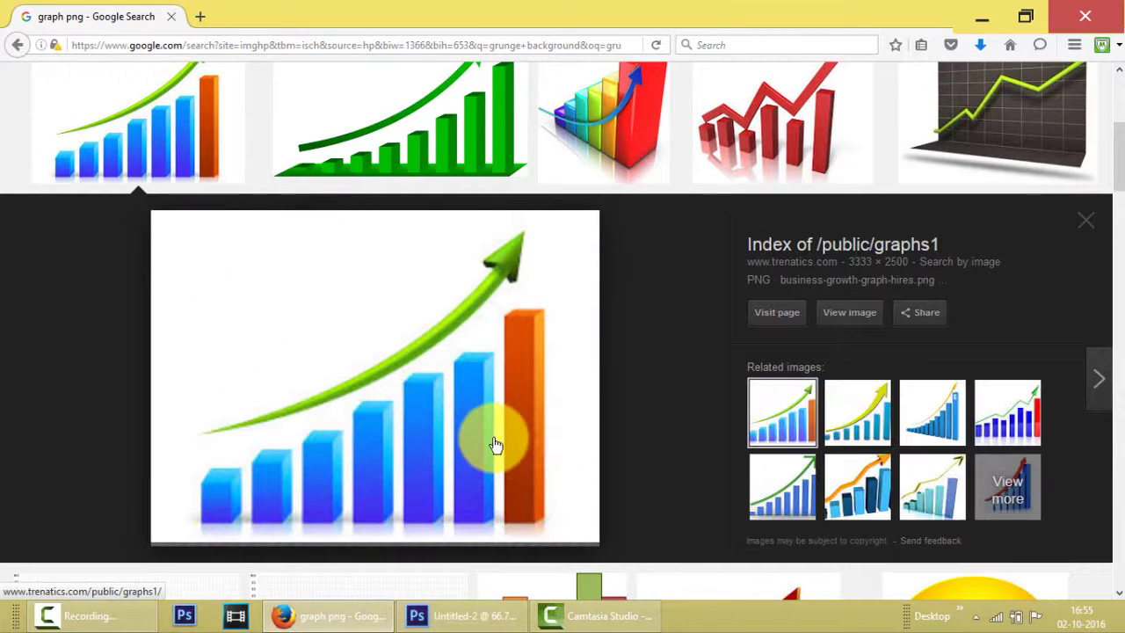
{"action": "scroll", "coordinate": [484, 522], "scroll_direction": "down", "scroll_amount": 6}
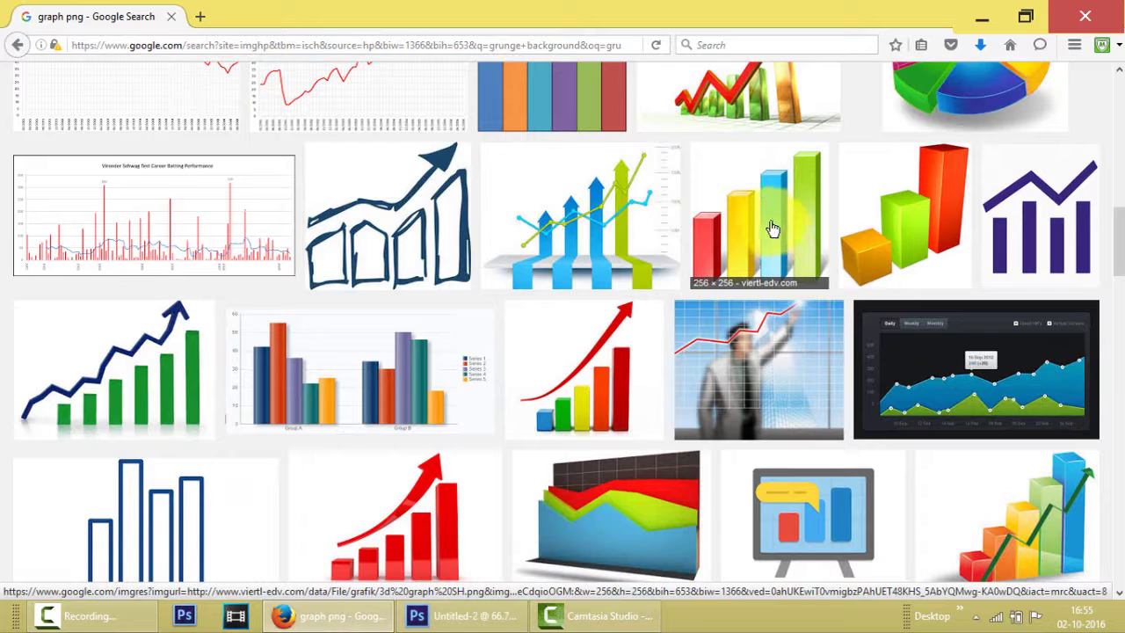
{"action": "left_click", "coordinate": [771, 227]}
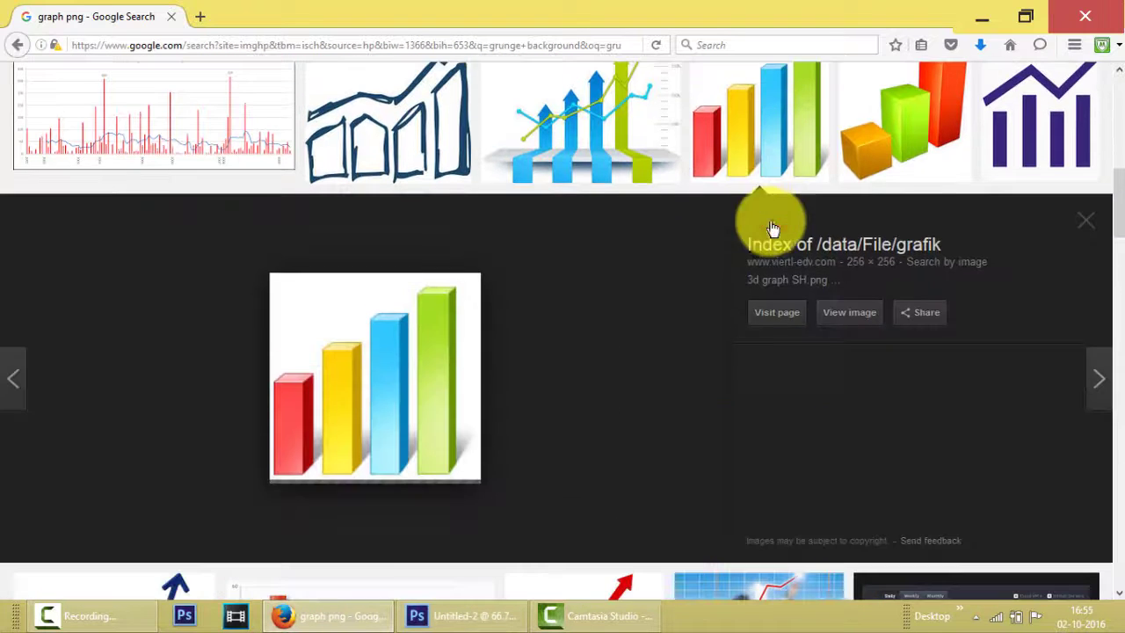
{"action": "right_click", "coordinate": [364, 364]}
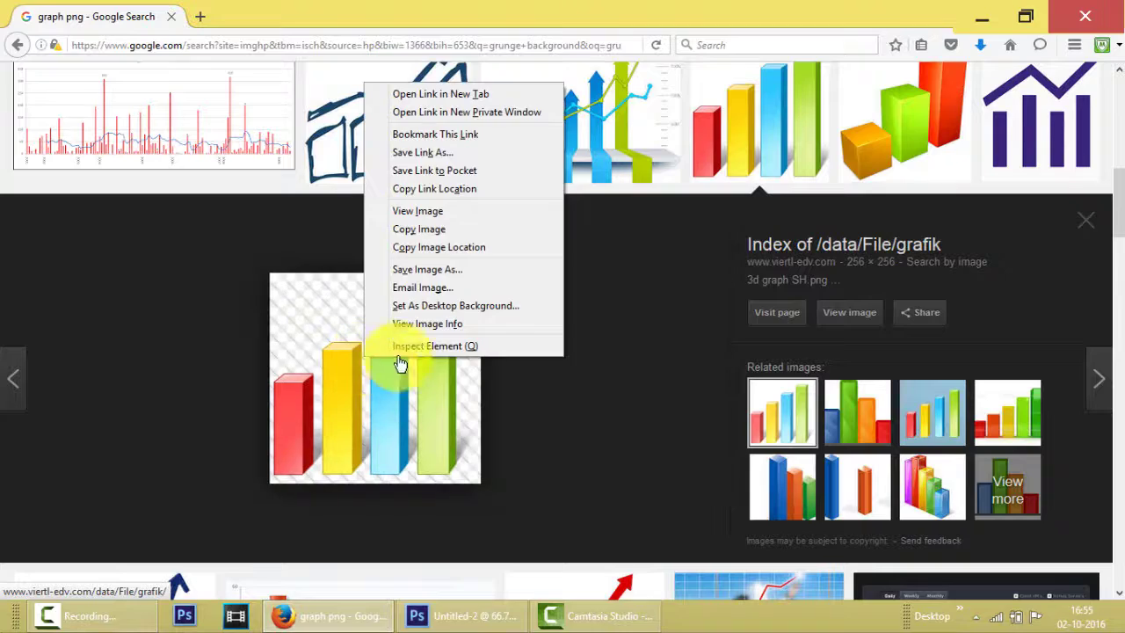
{"action": "left_click", "coordinate": [416, 268]}
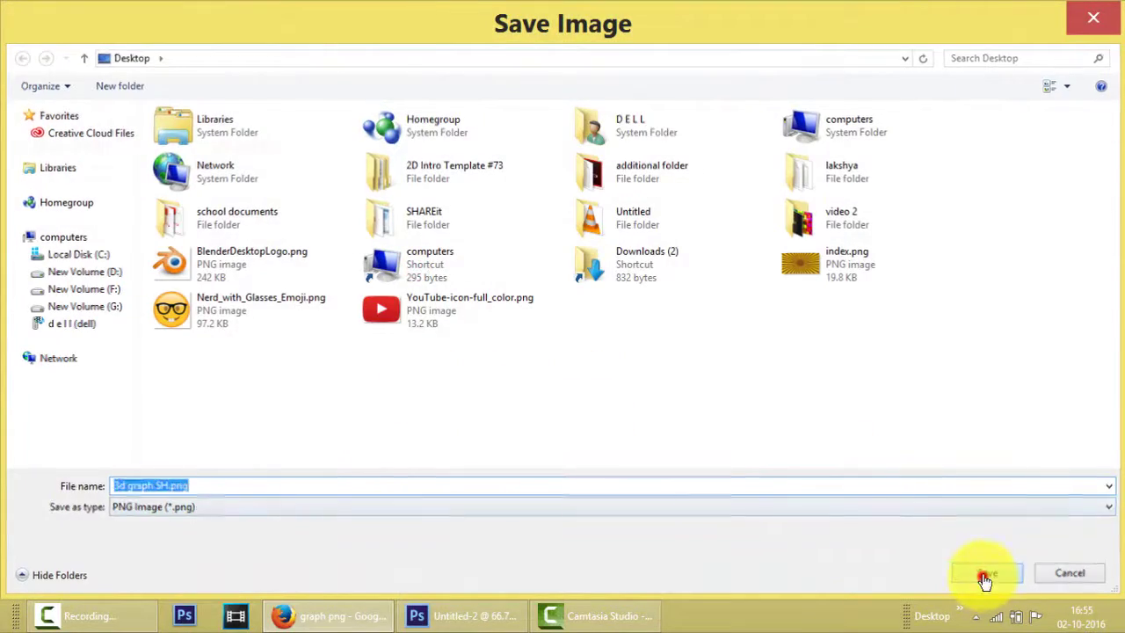
{"action": "left_click", "coordinate": [984, 573]}
{"action": "left_click", "coordinate": [460, 622]}
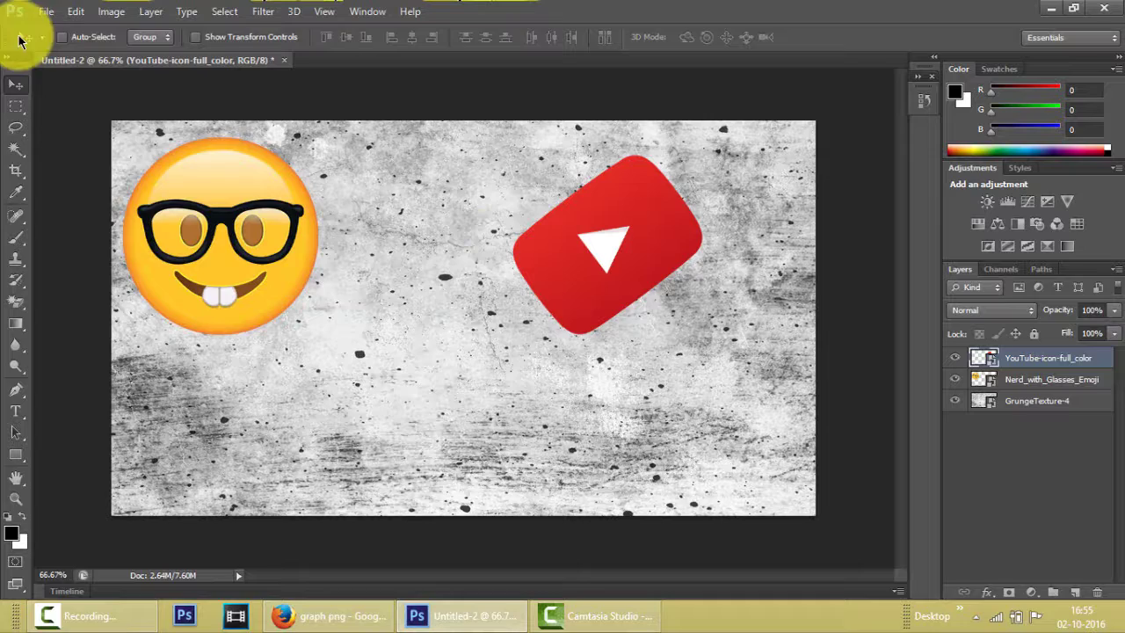
Place 3d graph SH.png into the thumbnail document.
{"action": "left_click", "coordinate": [46, 12]}
{"action": "left_click", "coordinate": [40, 296]}
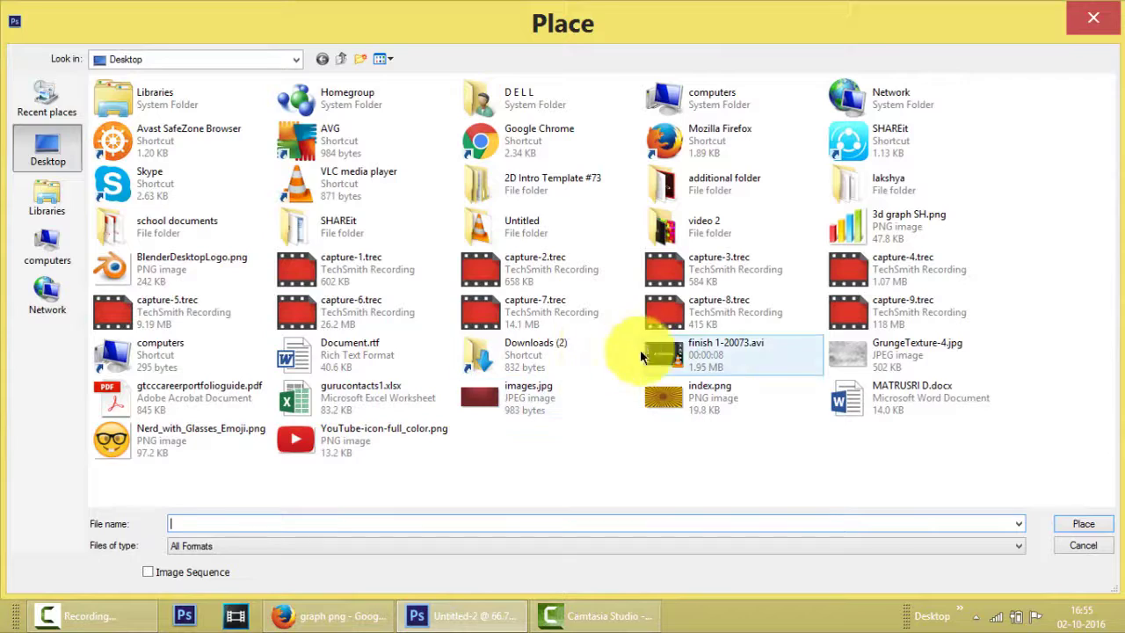
{"action": "left_click", "coordinate": [842, 223]}
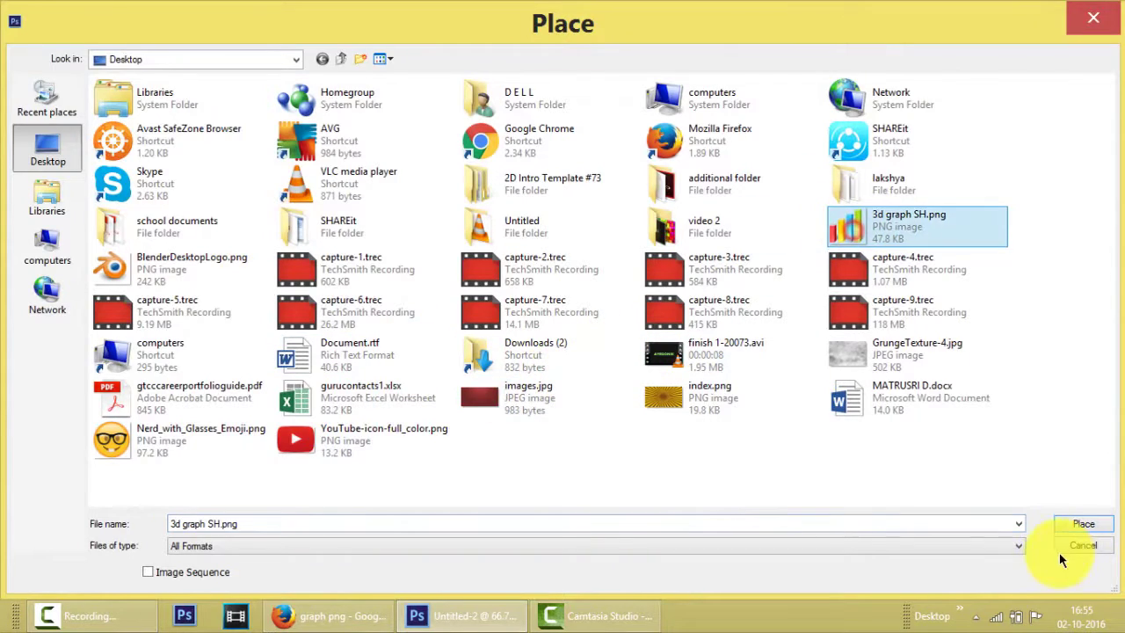
{"action": "left_click", "coordinate": [1080, 524]}
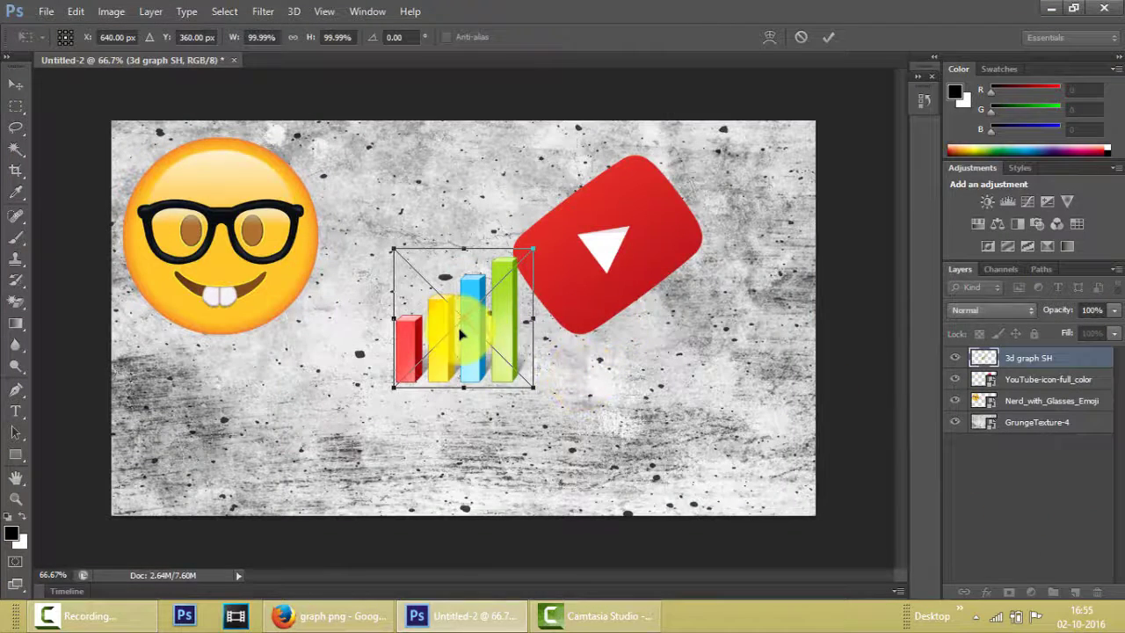
Enlarge the graph to about 122% and position it just below the YouTube icon.
{"action": "left_click_drag", "start_coordinate": [485, 363], "coordinate": [689, 406]}
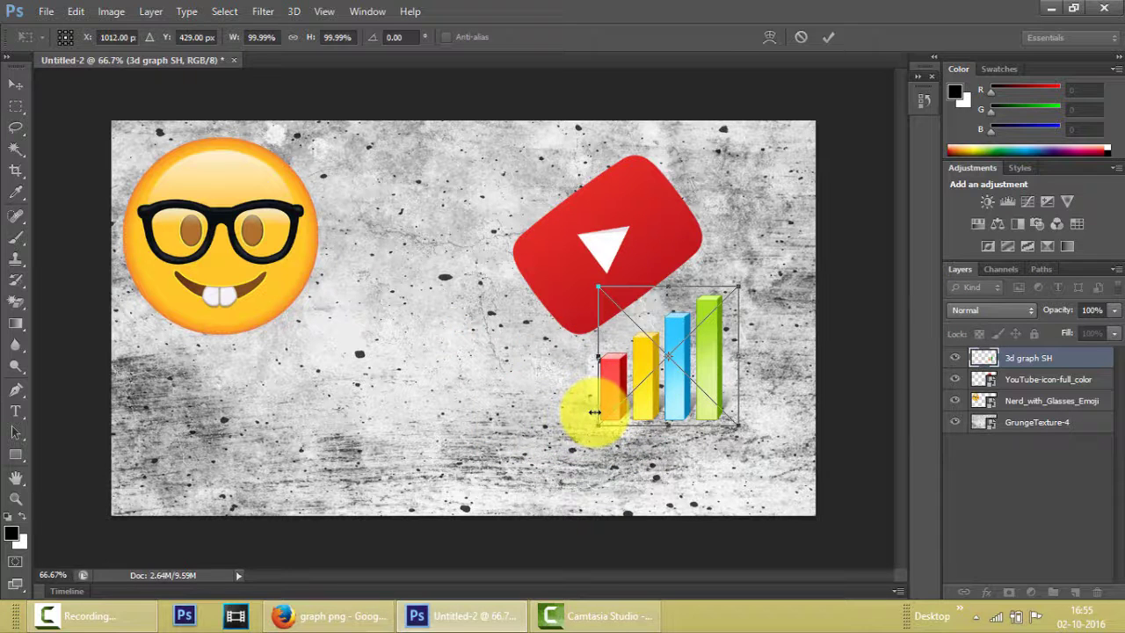
{"action": "left_click_drag", "start_coordinate": [602, 422], "coordinate": [557, 447]}
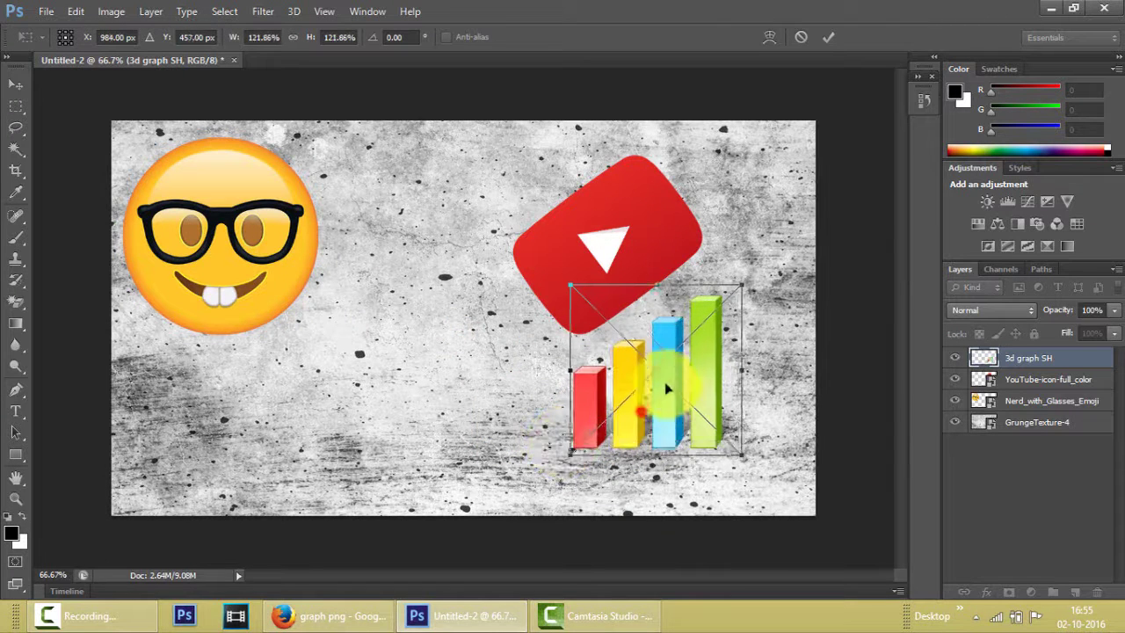
{"action": "left_click_drag", "start_coordinate": [635, 412], "coordinate": [667, 380]}
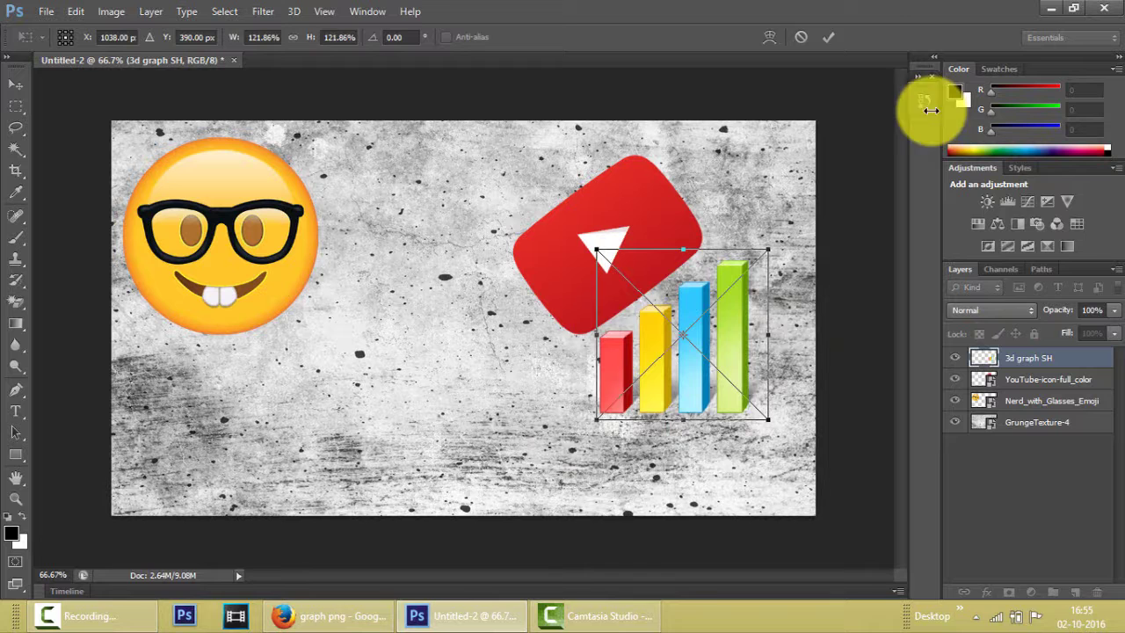
Commit the graph transform, then nudge the YouTube icon layer up and right above the graph.
{"action": "left_click", "coordinate": [831, 39]}
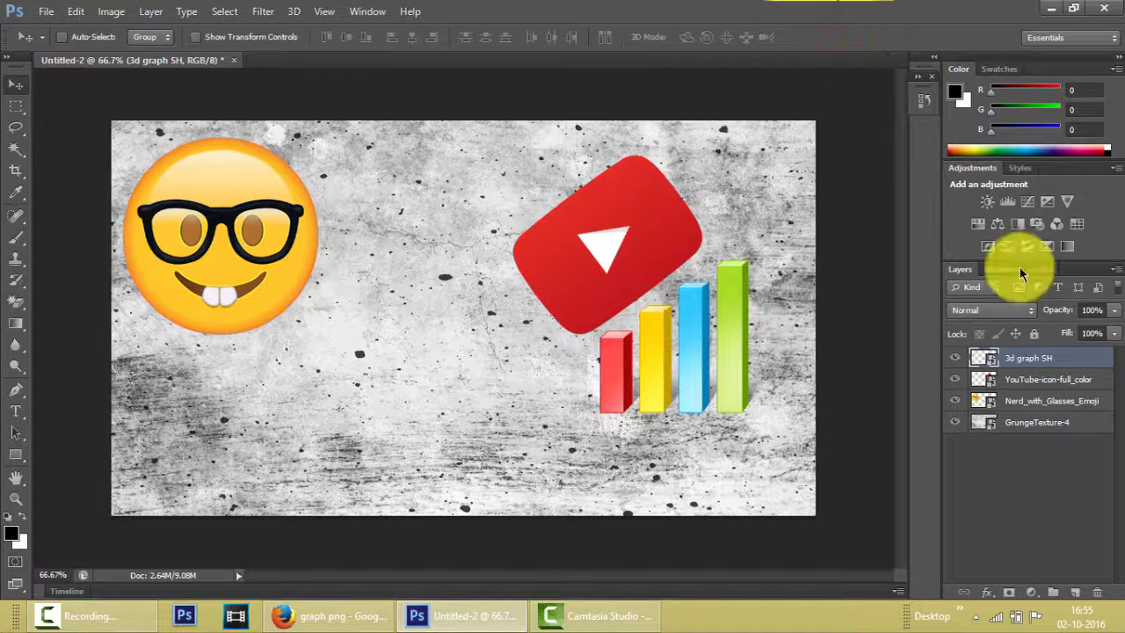
{"action": "left_click", "coordinate": [1055, 378]}
{"action": "left_click_drag", "start_coordinate": [585, 238], "coordinate": [593, 217]}
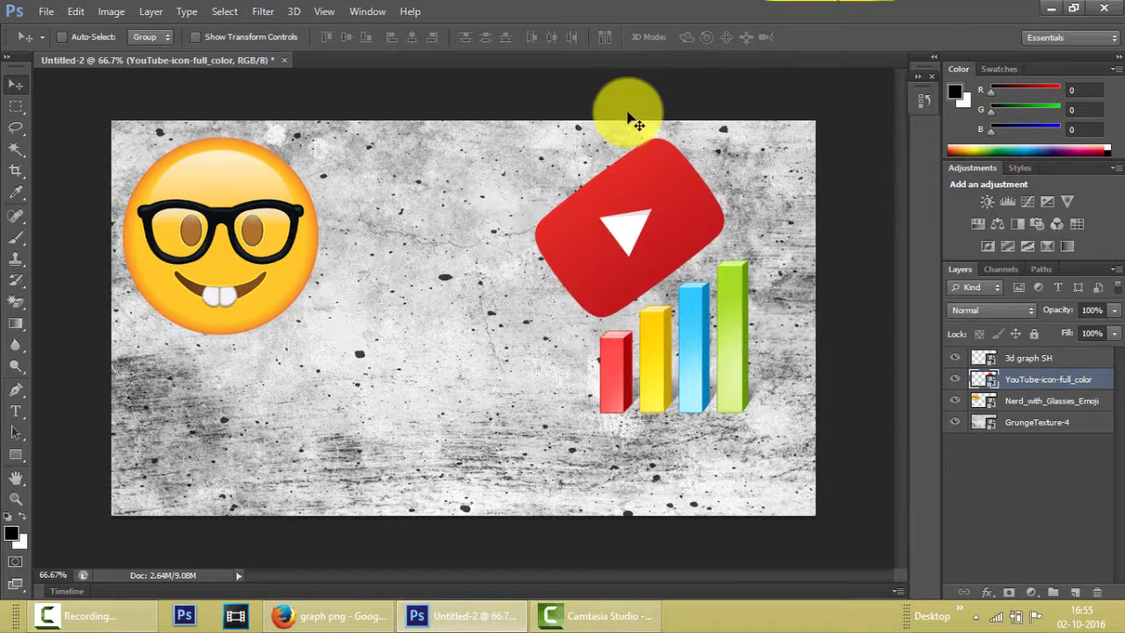
Start a text layer below the emoji using Viner Hand ITC in red e80c0c.
{"action": "left_click", "coordinate": [17, 414]}
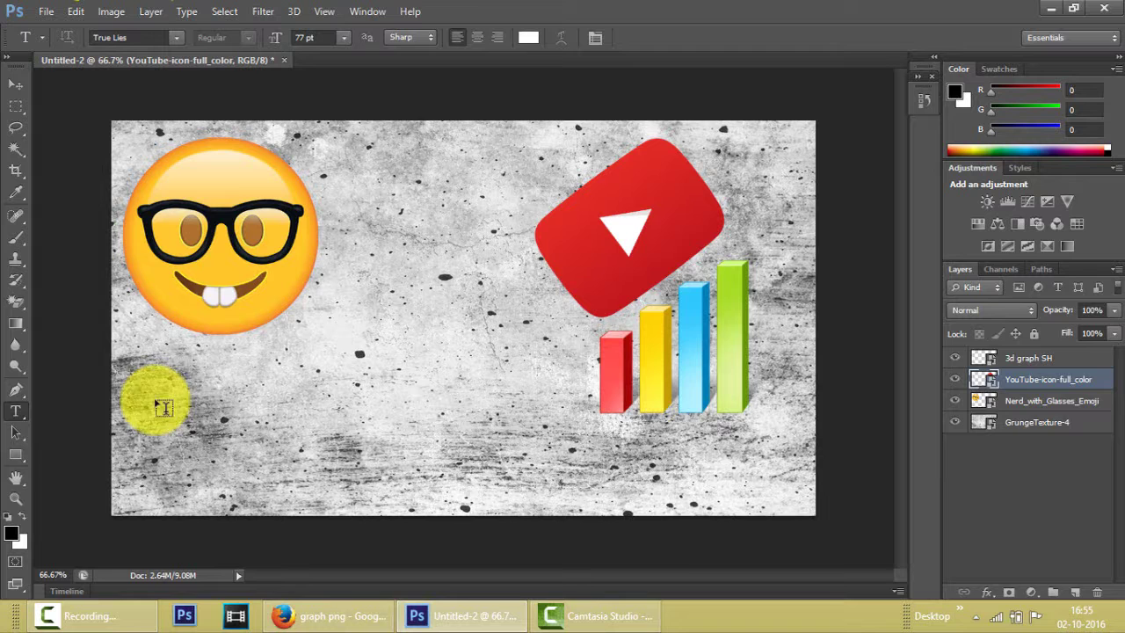
{"action": "left_click", "coordinate": [248, 390]}
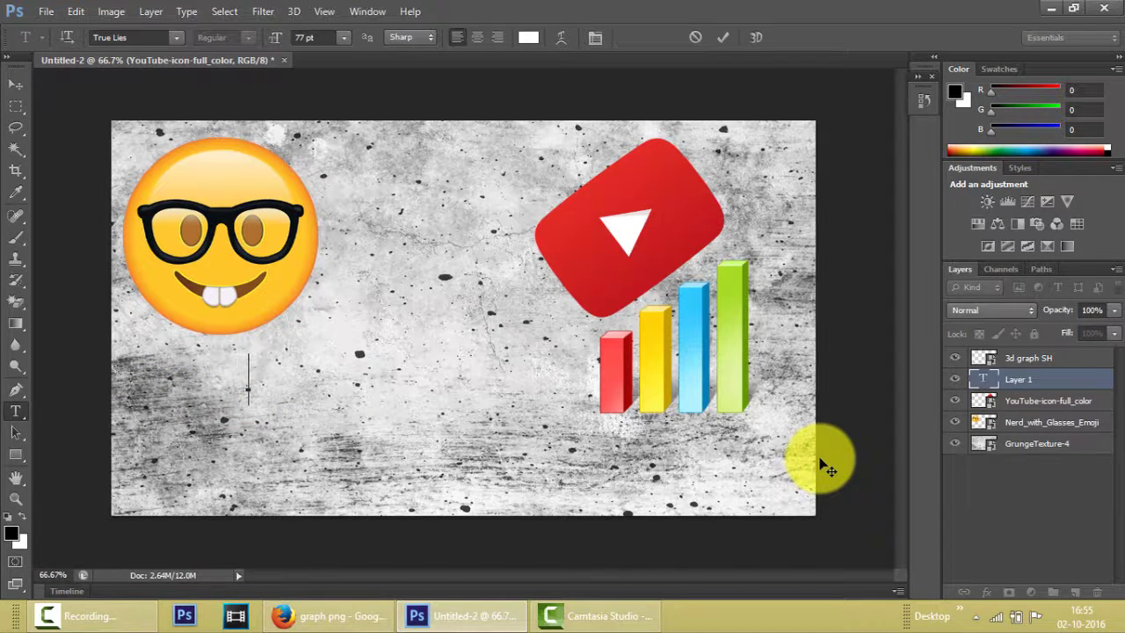
{"action": "left_click", "coordinate": [180, 38]}
{"action": "left_click", "coordinate": [180, 203]}
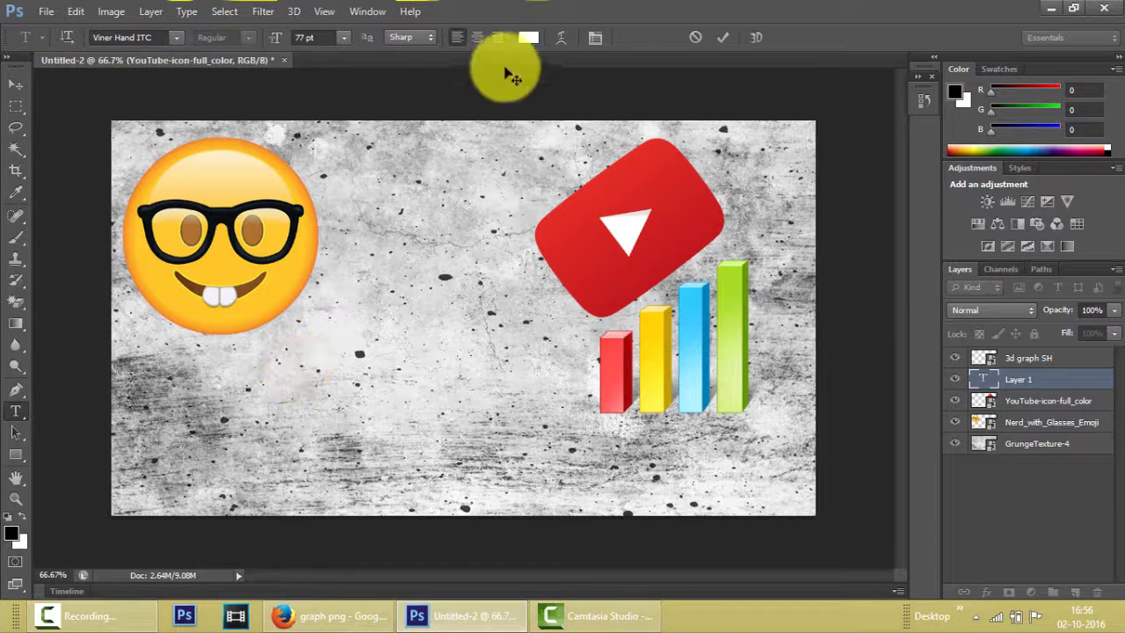
{"action": "left_click", "coordinate": [528, 37]}
{"action": "left_click", "coordinate": [542, 166]}
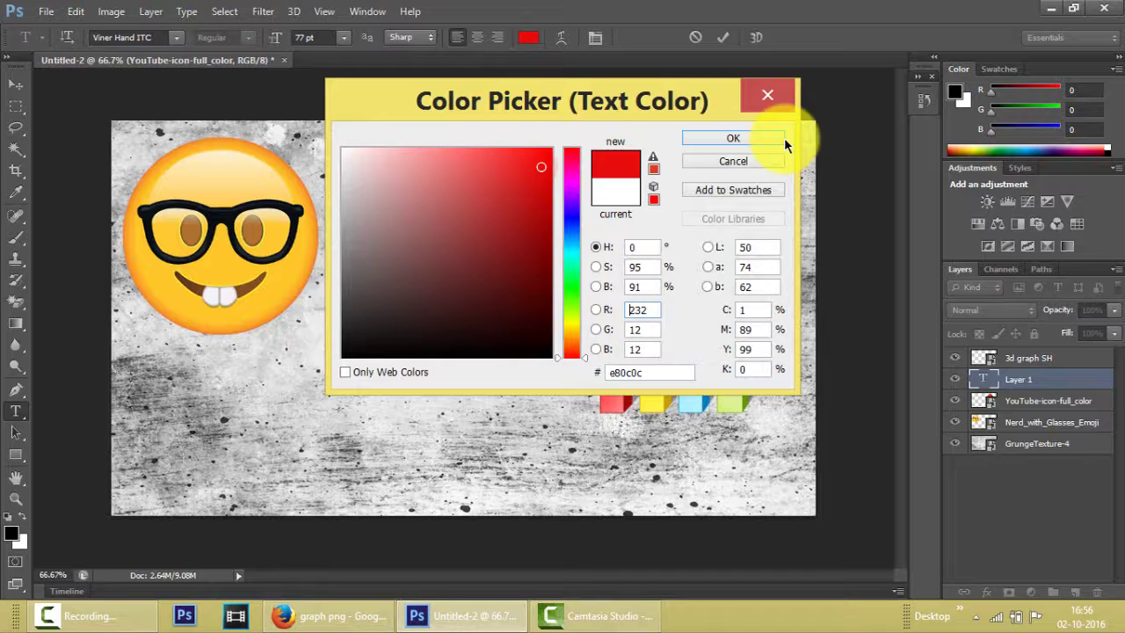
{"action": "left_click", "coordinate": [749, 137]}
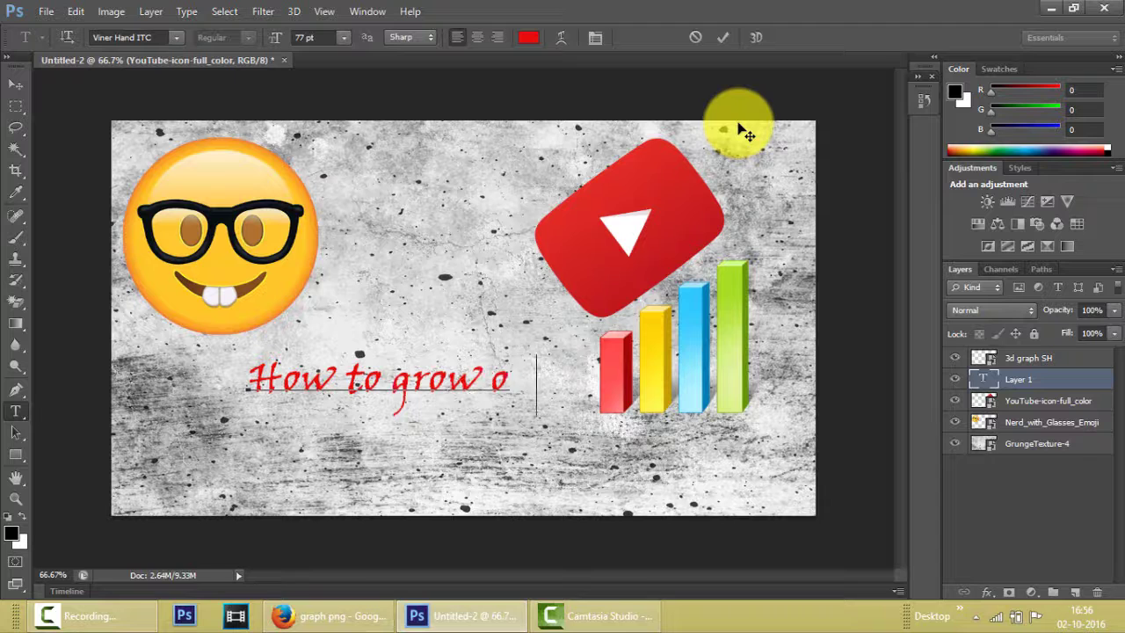
Type 'How to grow on youtube', commit it, and move it to the lower left.
{"action": "type", "text": "out"}
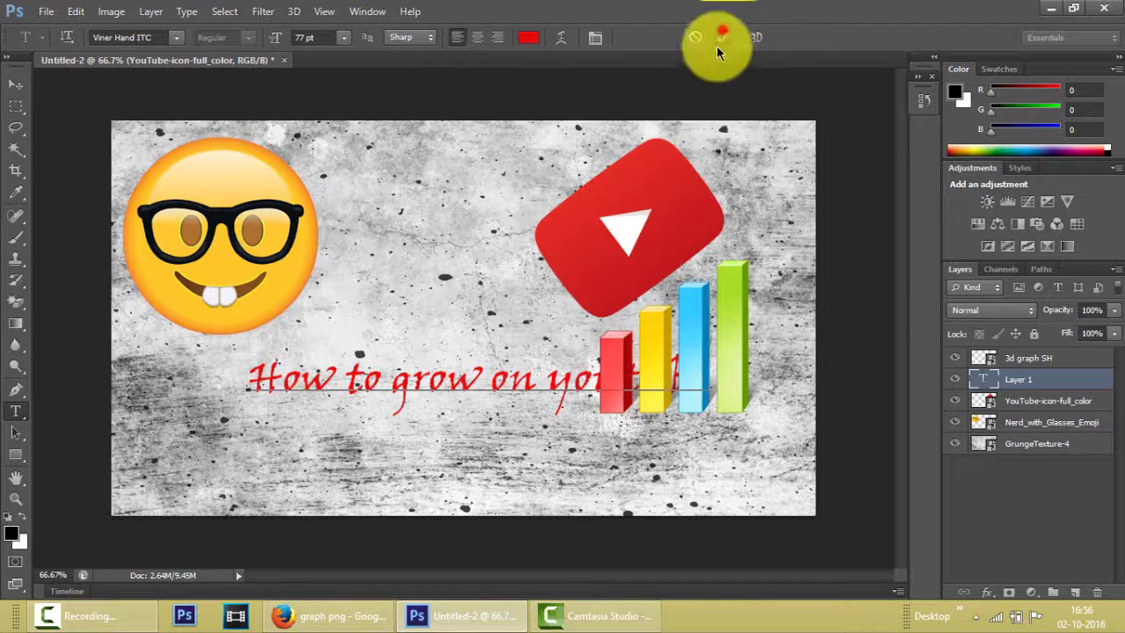
{"action": "left_click", "coordinate": [719, 38]}
{"action": "left_click", "coordinate": [15, 83]}
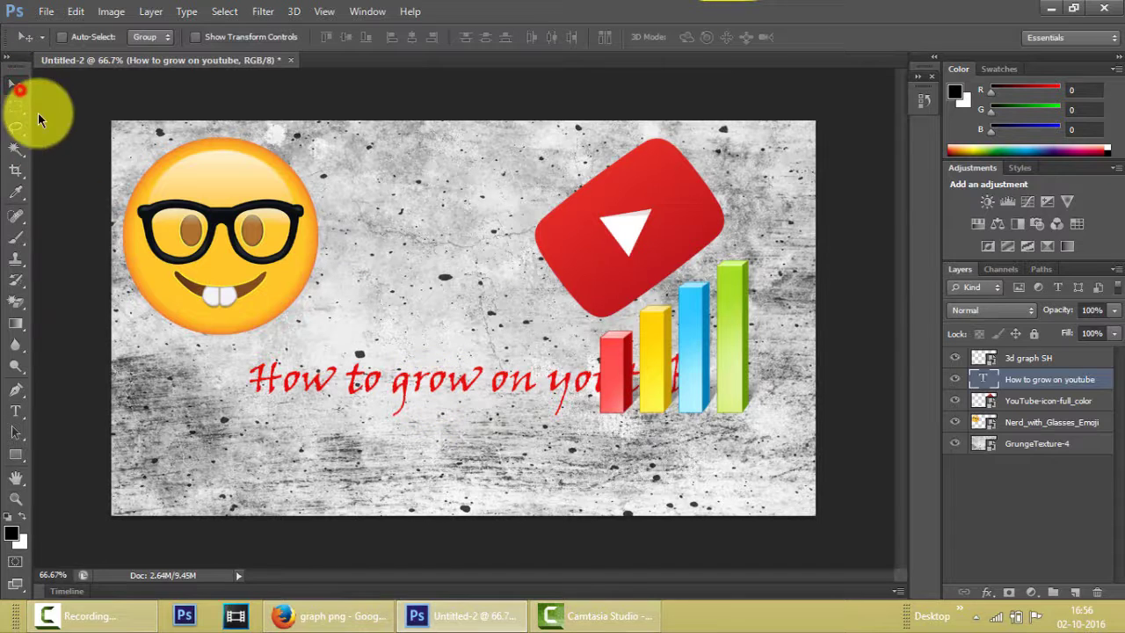
{"action": "left_click_drag", "start_coordinate": [352, 388], "coordinate": [255, 429]}
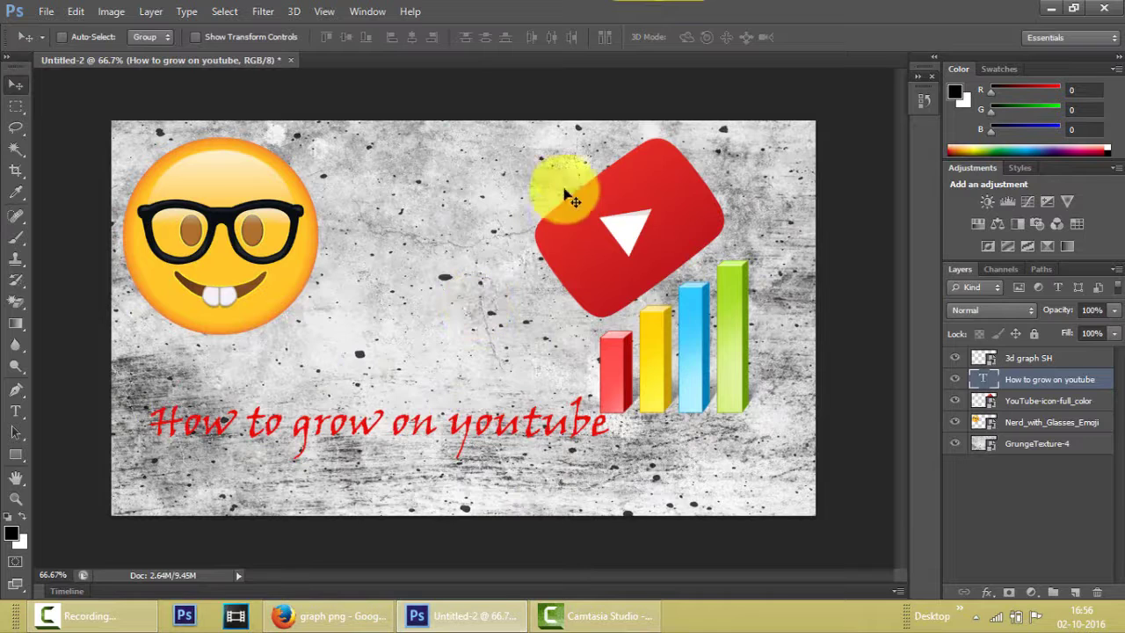
Enable Inner Glow on the title layer with 100% opacity and 0 noise.
{"action": "right_click", "coordinate": [996, 379]}
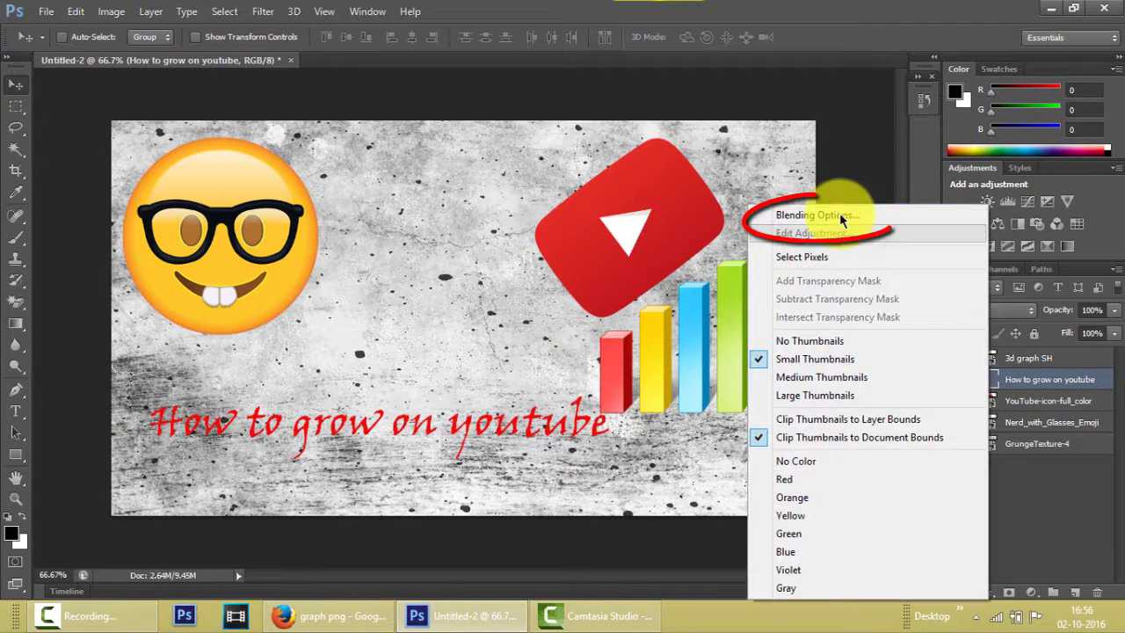
{"action": "left_click", "coordinate": [839, 215]}
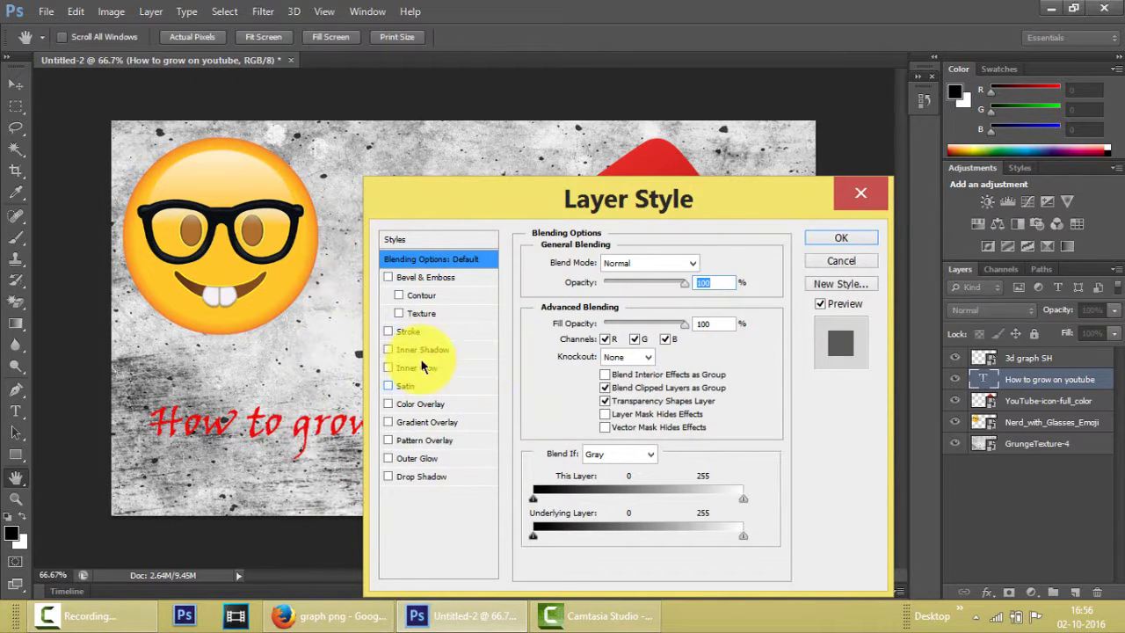
{"action": "left_click", "coordinate": [388, 367]}
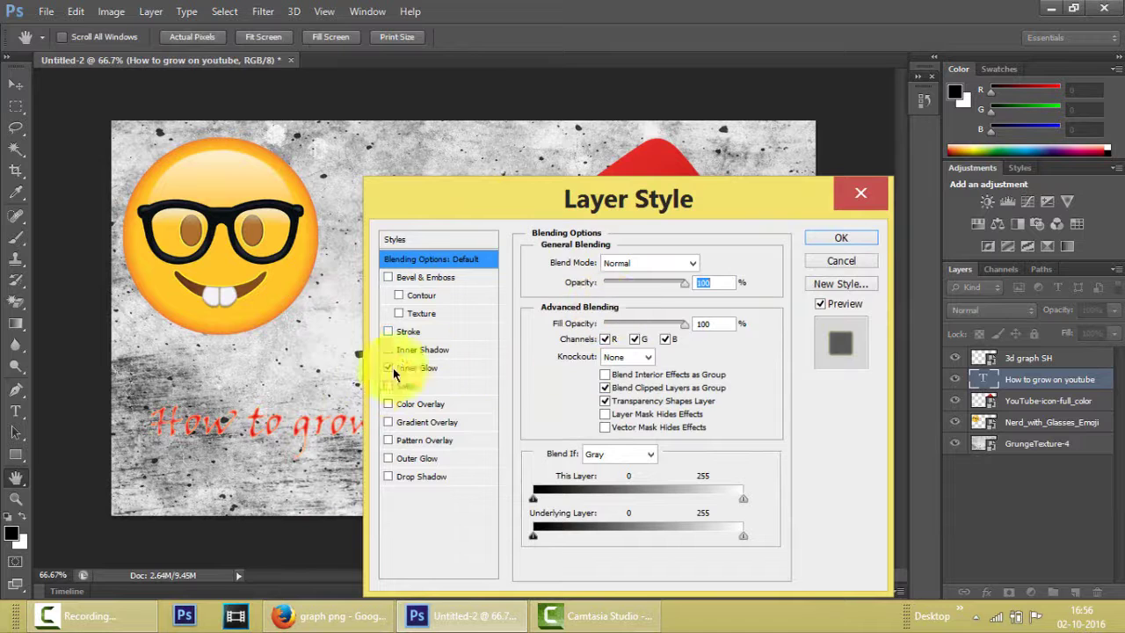
{"action": "left_click", "coordinate": [403, 369]}
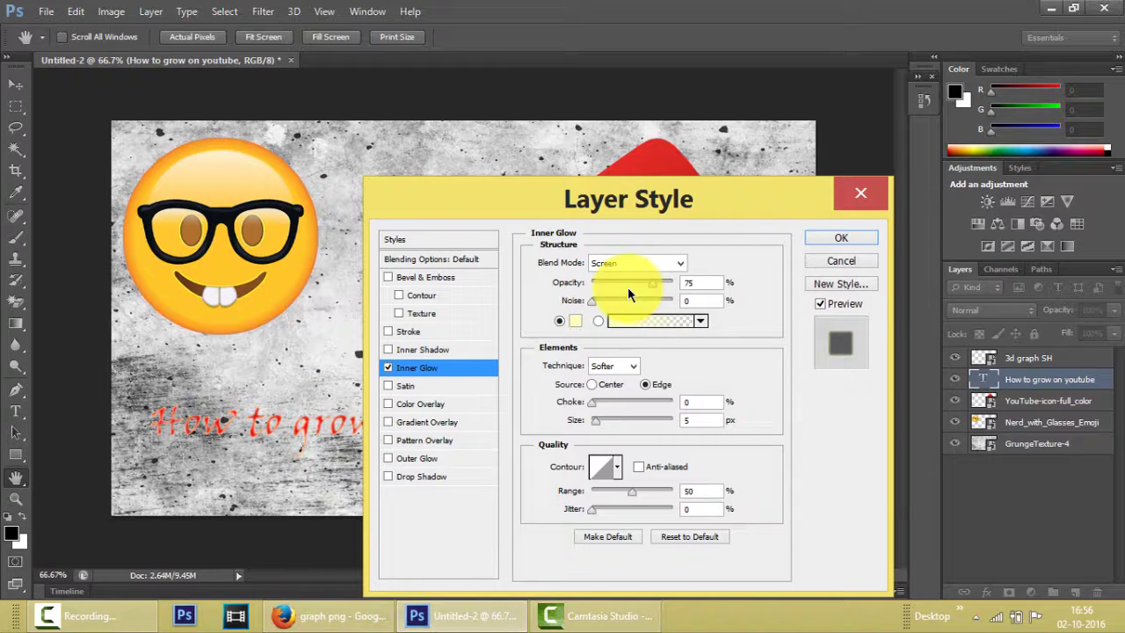
{"action": "left_click_drag", "start_coordinate": [653, 283], "coordinate": [577, 304]}
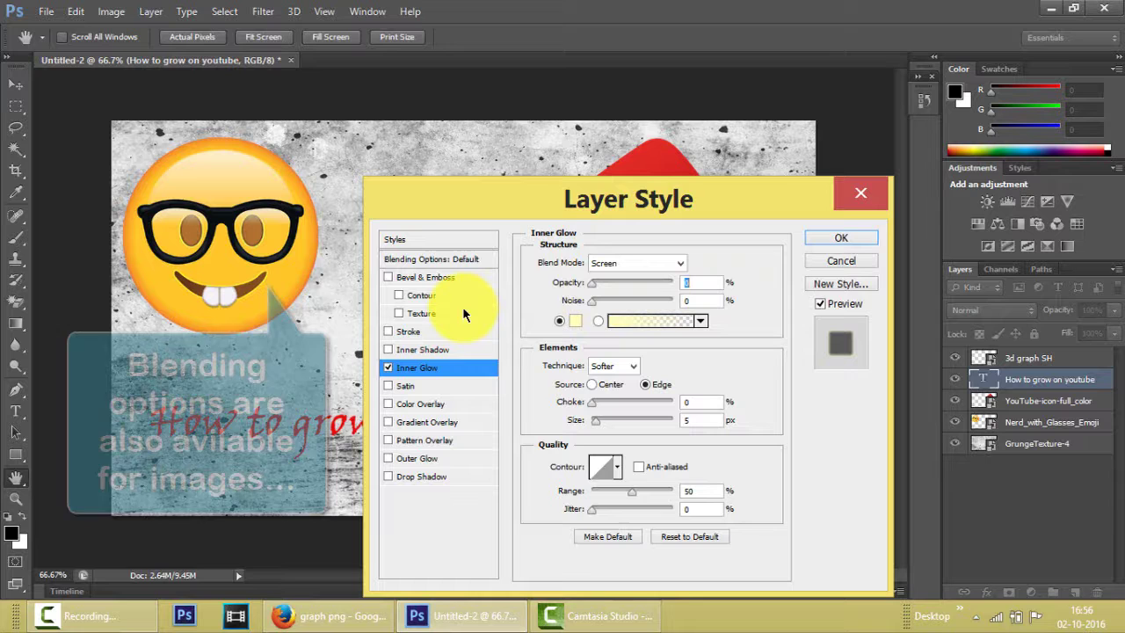
{"action": "left_click_drag", "start_coordinate": [510, 308], "coordinate": [1120, 303]}
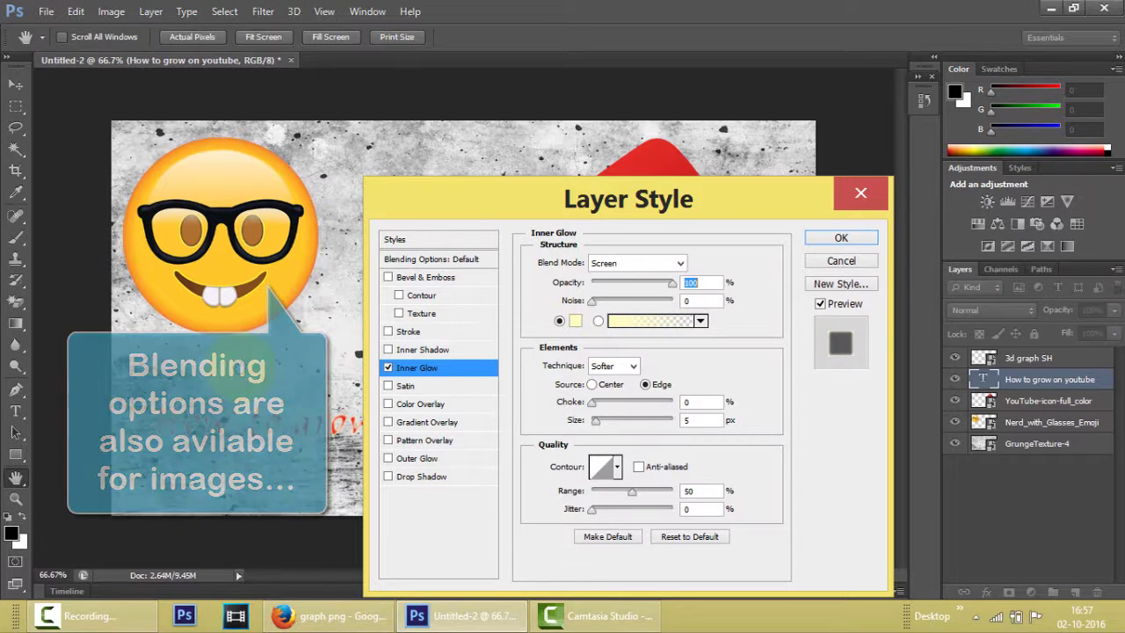
{"action": "left_click", "coordinate": [251, 387]}
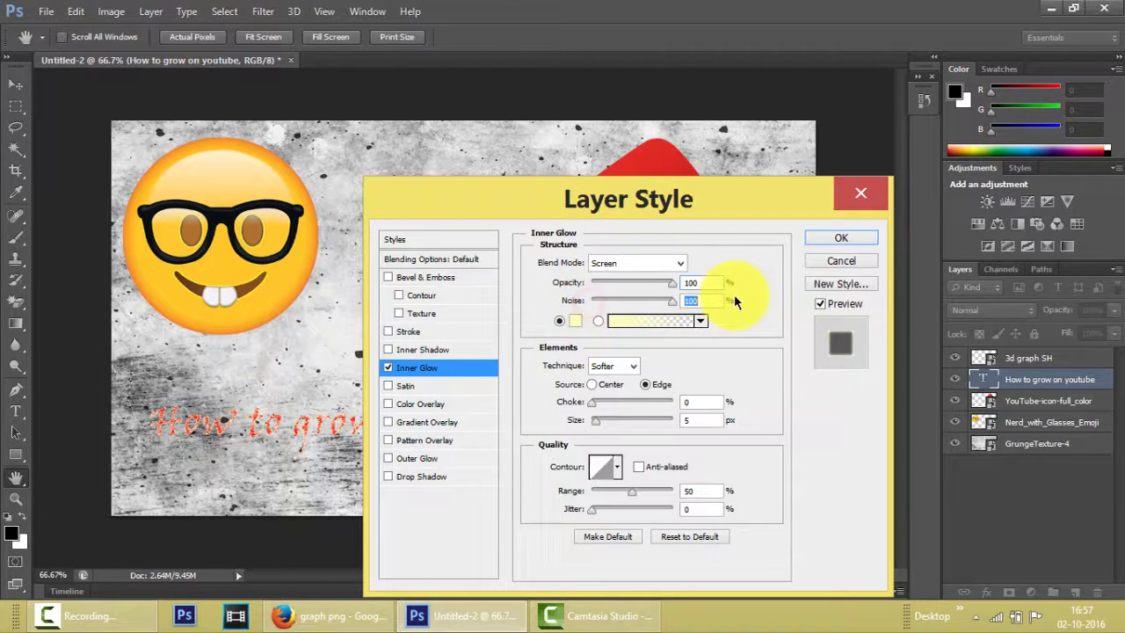
{"action": "key", "text": "Tab"}
{"action": "type", "text": "0"}
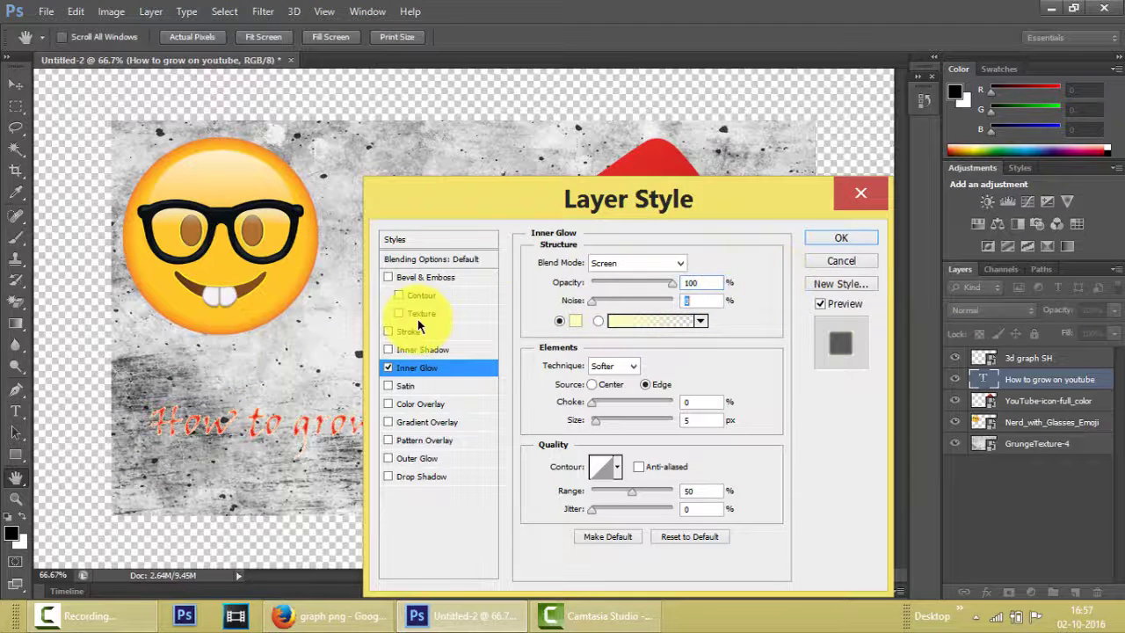
Set the inner glow colour to near-white fffff4.
{"action": "left_click", "coordinate": [576, 318]}
{"action": "left_click_drag", "start_coordinate": [545, 156], "coordinate": [568, 372]}
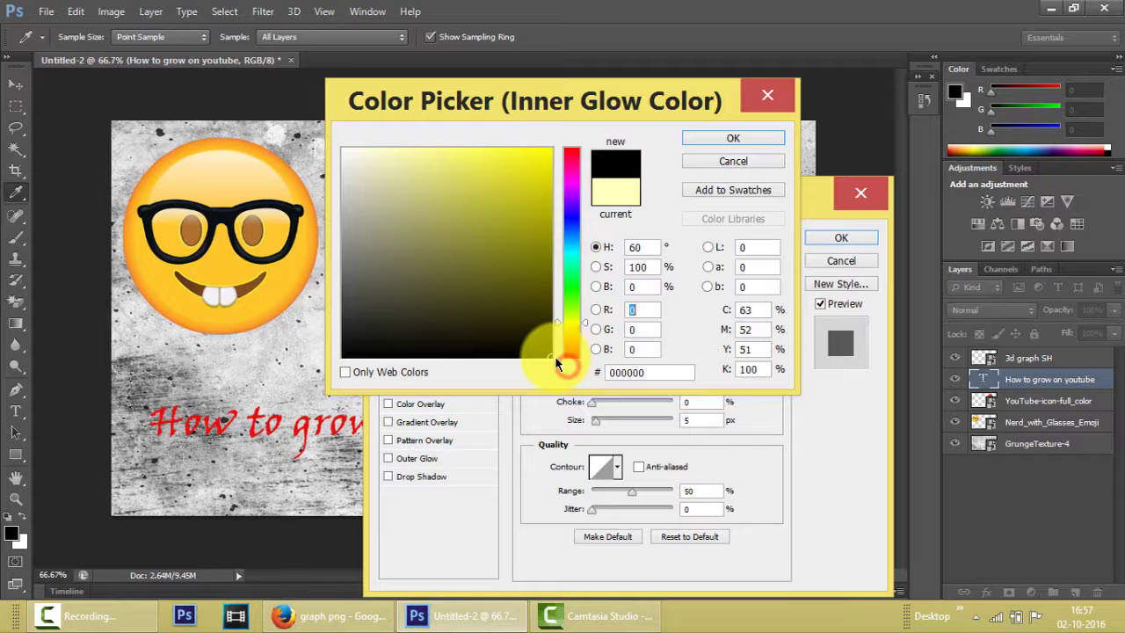
{"action": "left_click_drag", "start_coordinate": [555, 356], "coordinate": [351, 39]}
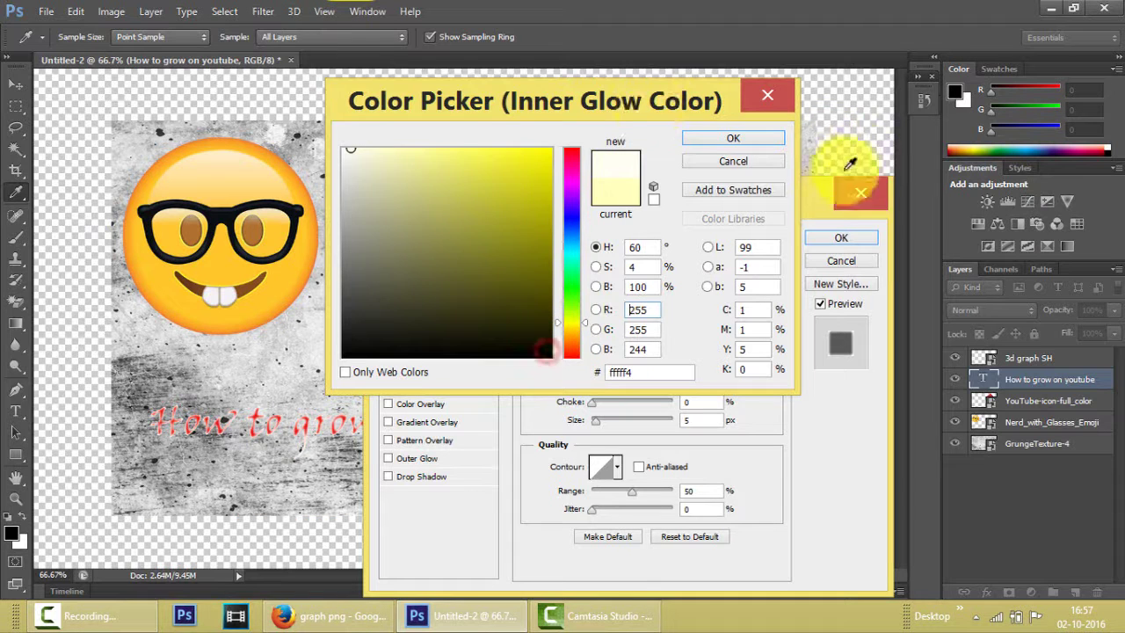
{"action": "left_click", "coordinate": [758, 150]}
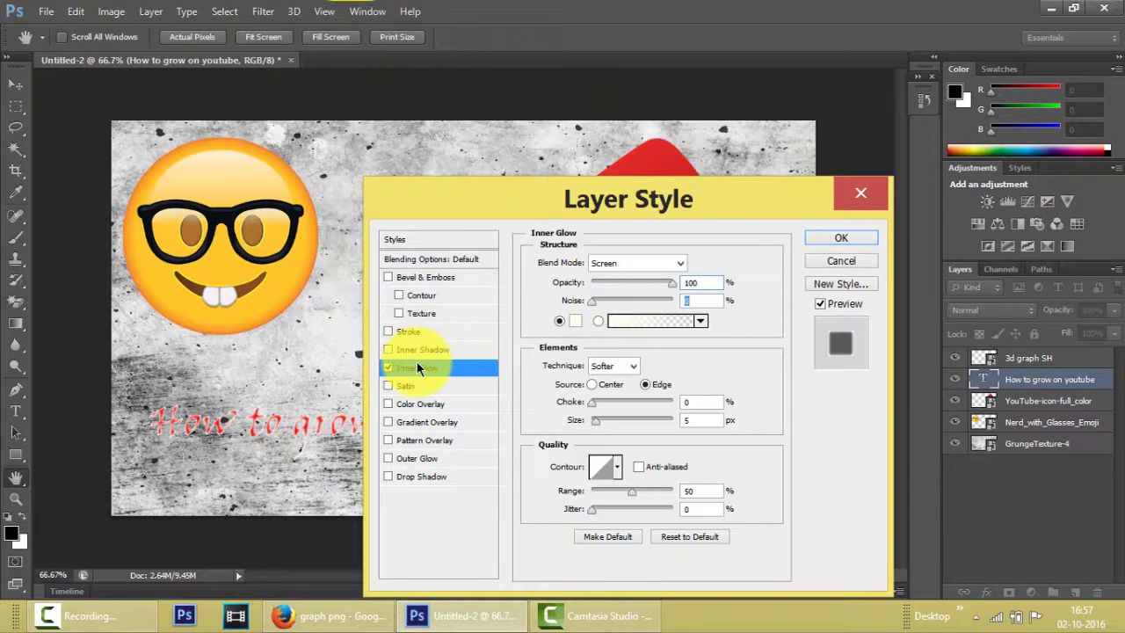
Add an Outer Glow with 100% opacity and 88 noise.
{"action": "left_click", "coordinate": [439, 458]}
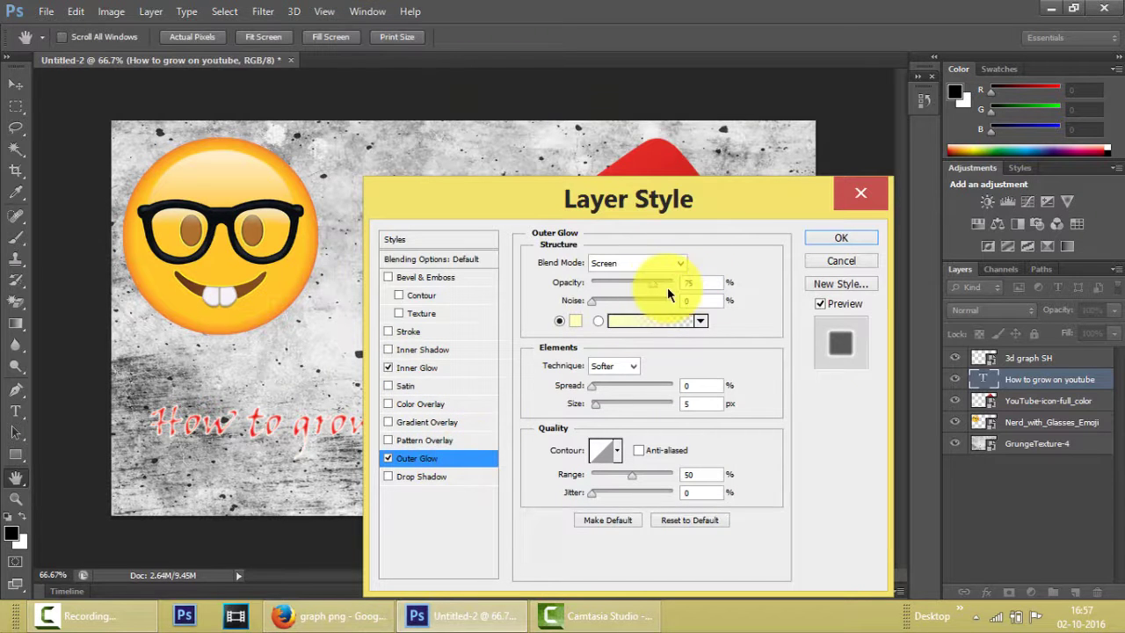
{"action": "left_click_drag", "start_coordinate": [653, 282], "coordinate": [673, 282]}
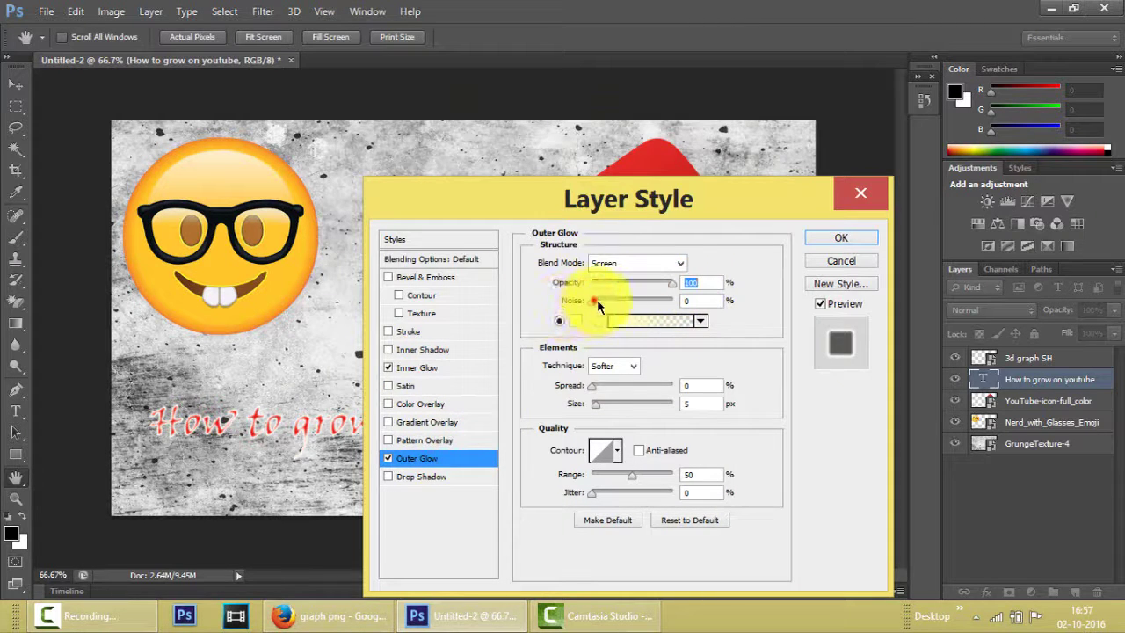
{"action": "left_click_drag", "start_coordinate": [591, 300], "coordinate": [662, 301]}
Add a drop shadow with 31 px distance, 54% spread and 229 px size, then apply the effects.
{"action": "left_click", "coordinate": [407, 477]}
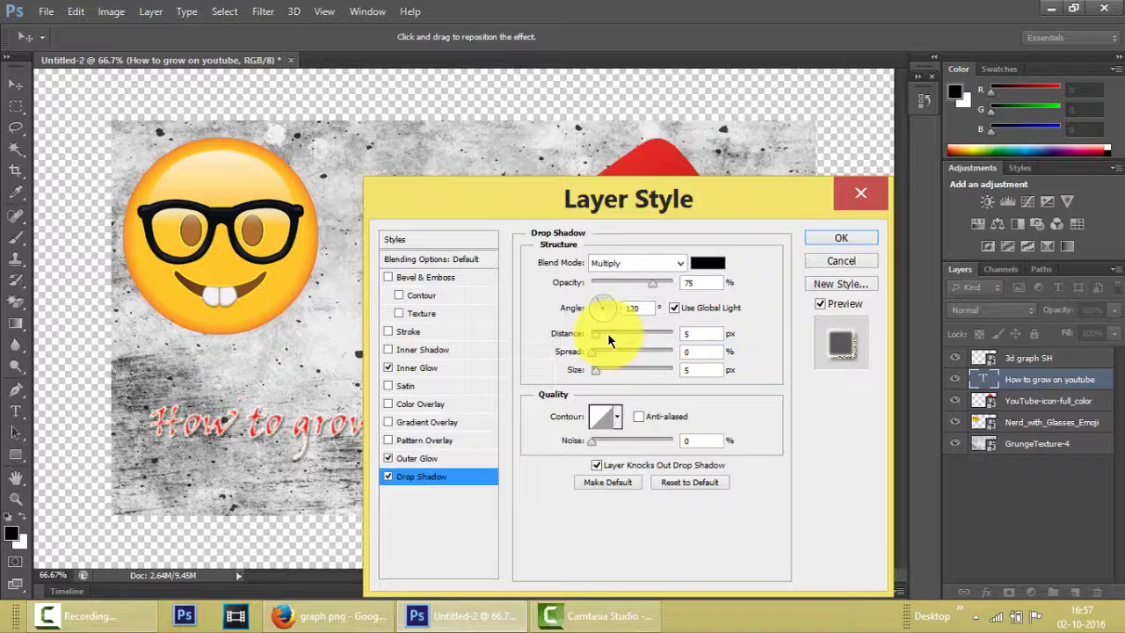
{"action": "left_click_drag", "start_coordinate": [595, 334], "coordinate": [639, 332]}
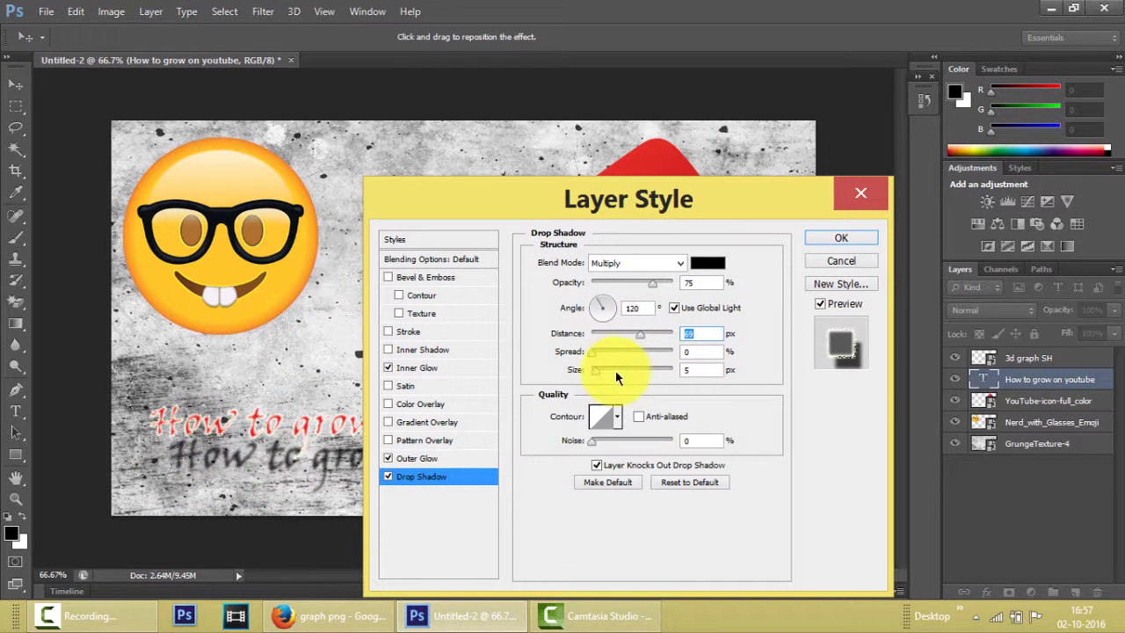
{"action": "left_click_drag", "start_coordinate": [640, 332], "coordinate": [665, 337]}
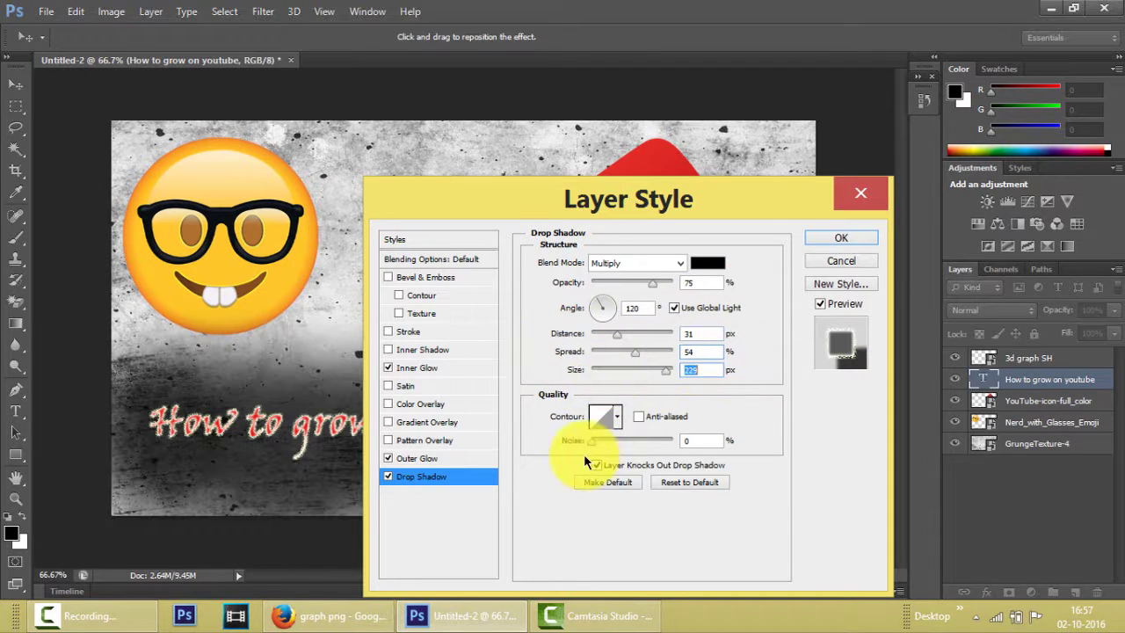
{"action": "left_click", "coordinate": [687, 441]}
{"action": "left_click", "coordinate": [833, 236]}
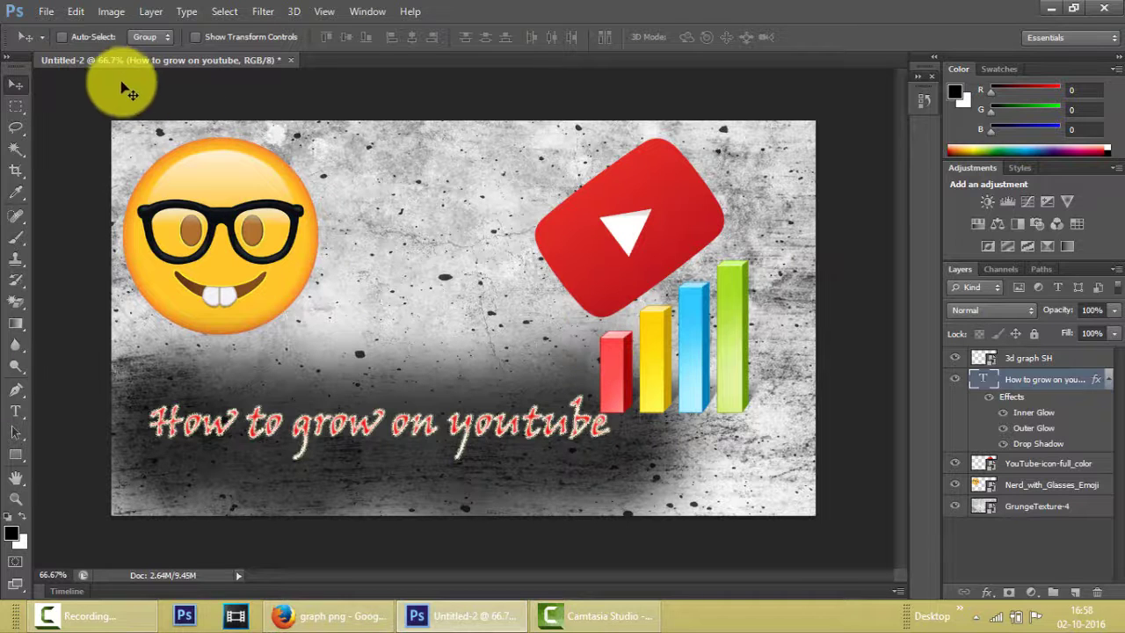
Save the image as a JPEG named 'thumbnail' on the Desktop.
{"action": "left_click", "coordinate": [40, 13]}
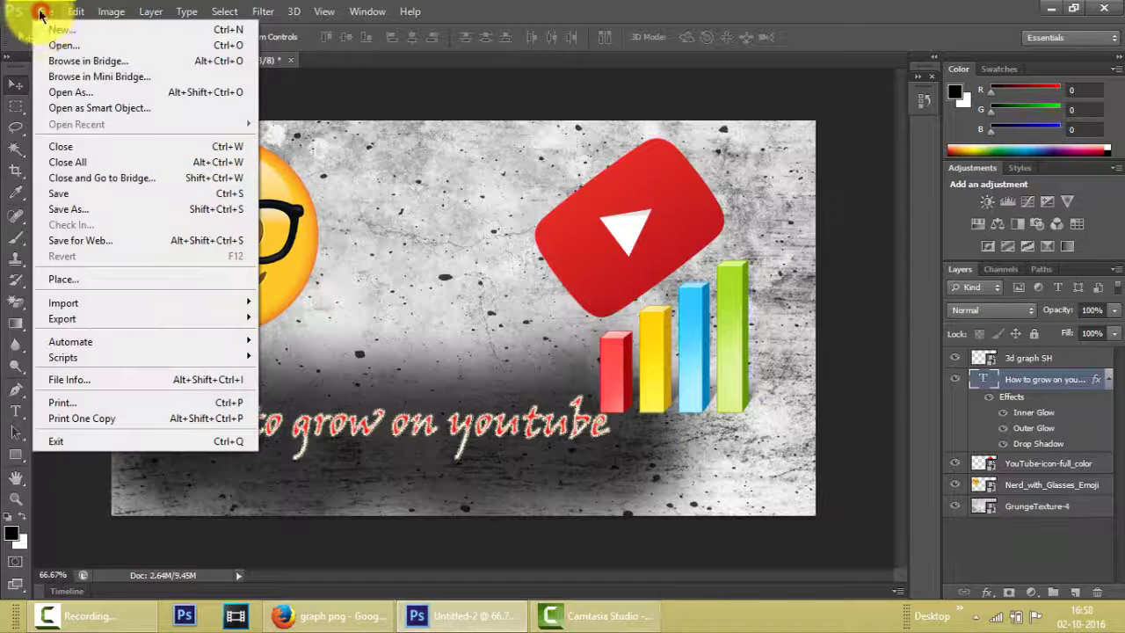
{"action": "left_click", "coordinate": [71, 209]}
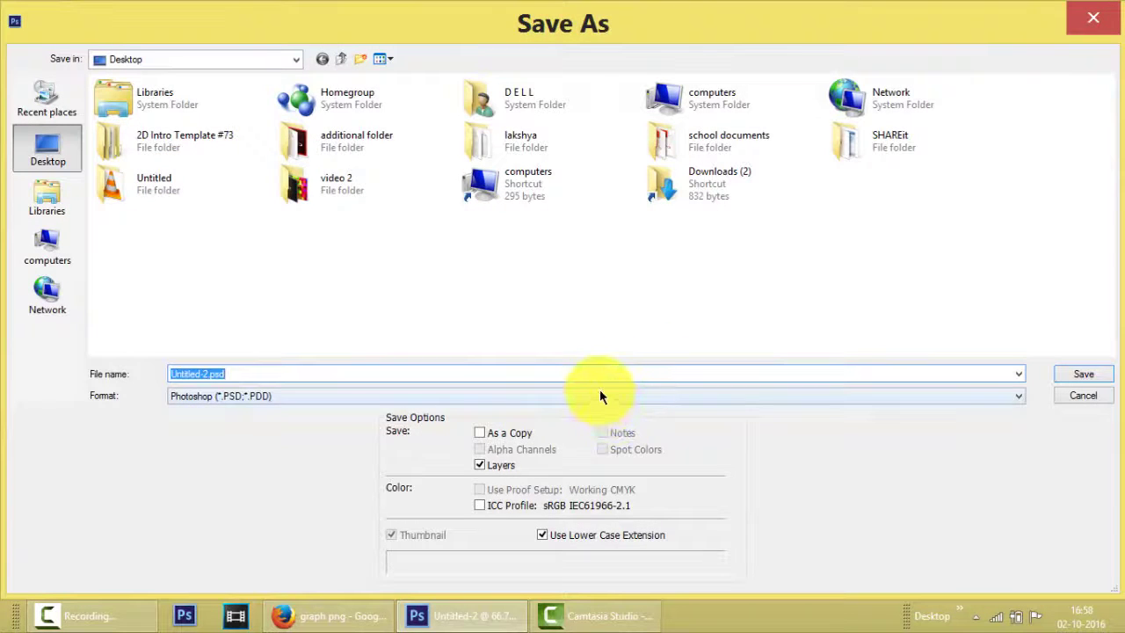
{"action": "left_click", "coordinate": [284, 397]}
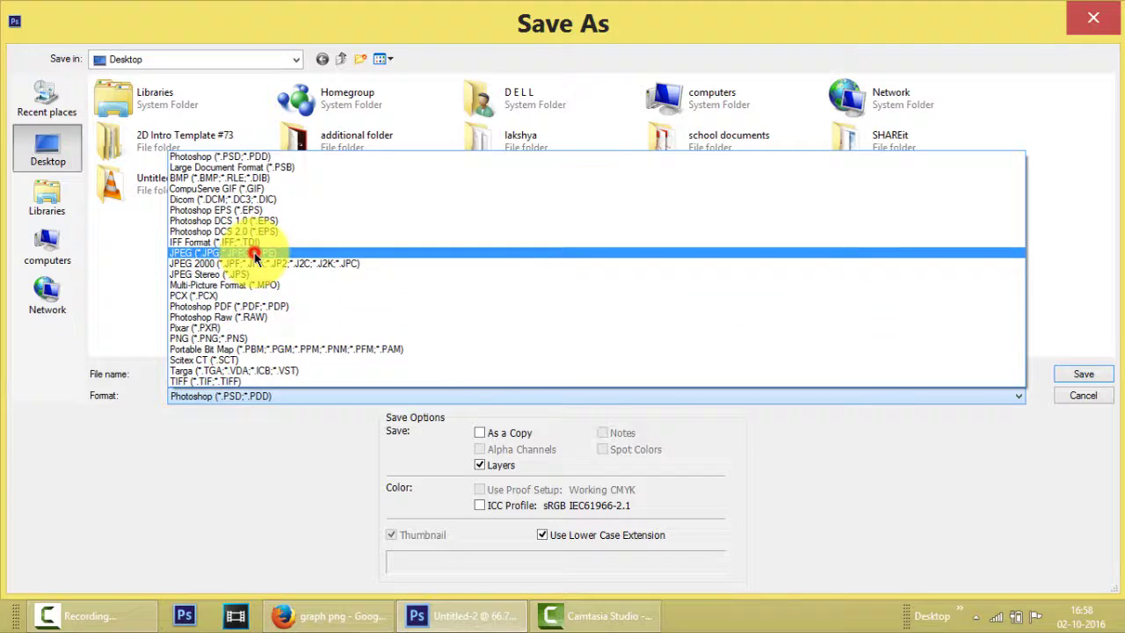
{"action": "left_click", "coordinate": [254, 253]}
{"action": "left_click", "coordinate": [261, 374]}
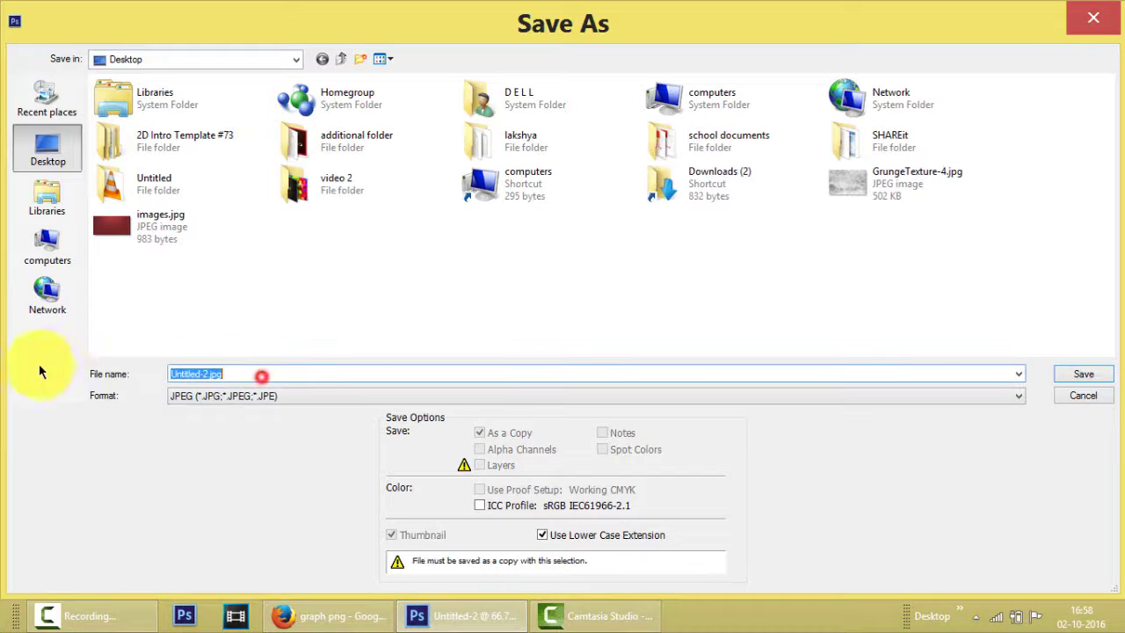
{"action": "type", "text": "thumnb"}
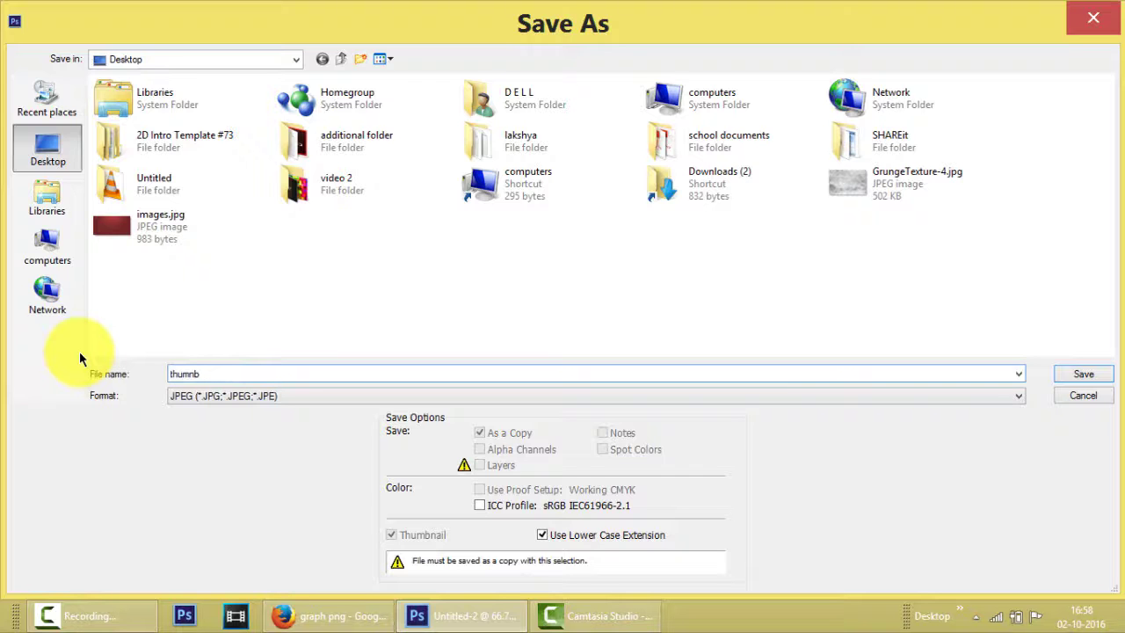
{"action": "key", "text": "BackSpace"}
{"action": "type", "text": "bnail"}
{"action": "key", "text": "Return"}
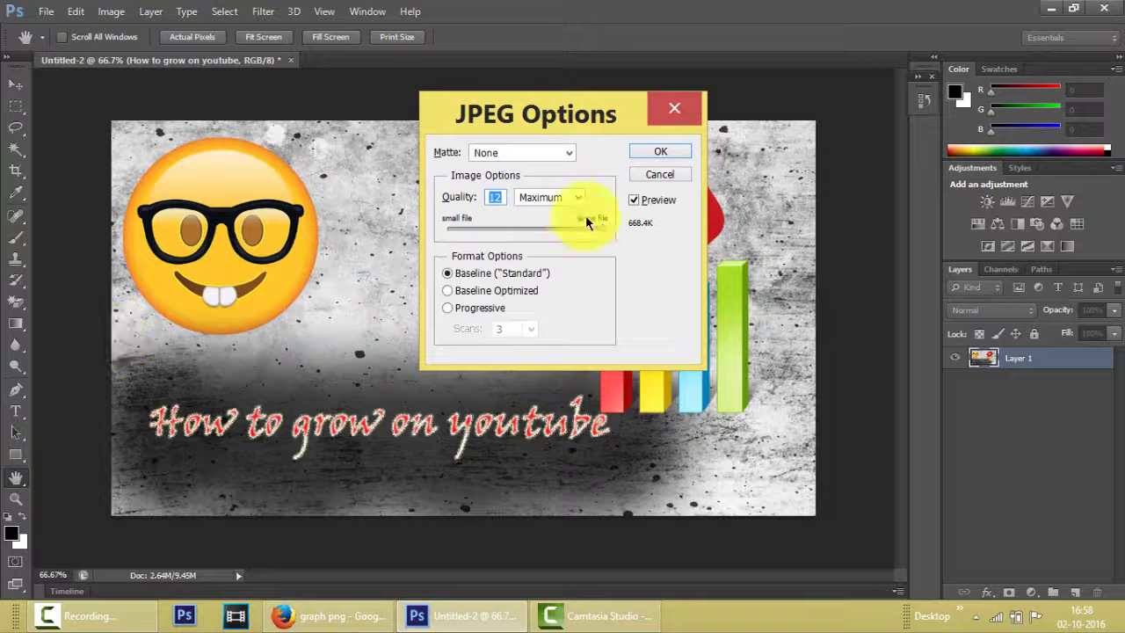
Keep JPEG quality at 12 (Maximum), confirm the save, and minimise Photoshop.
{"action": "left_click", "coordinate": [573, 197]}
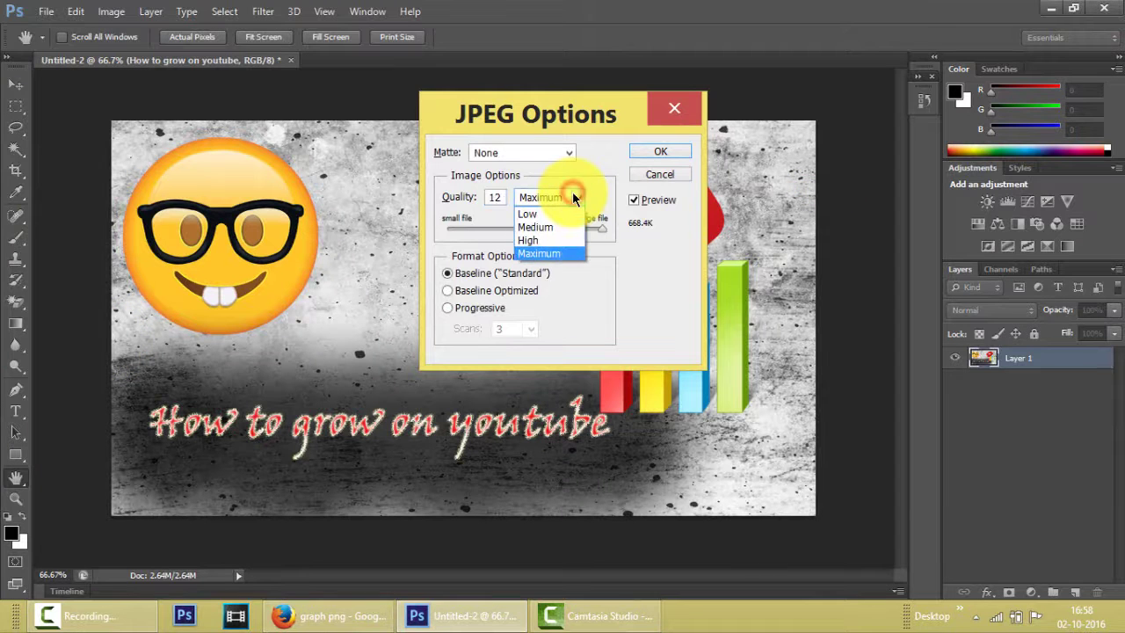
{"action": "left_click", "coordinate": [564, 254]}
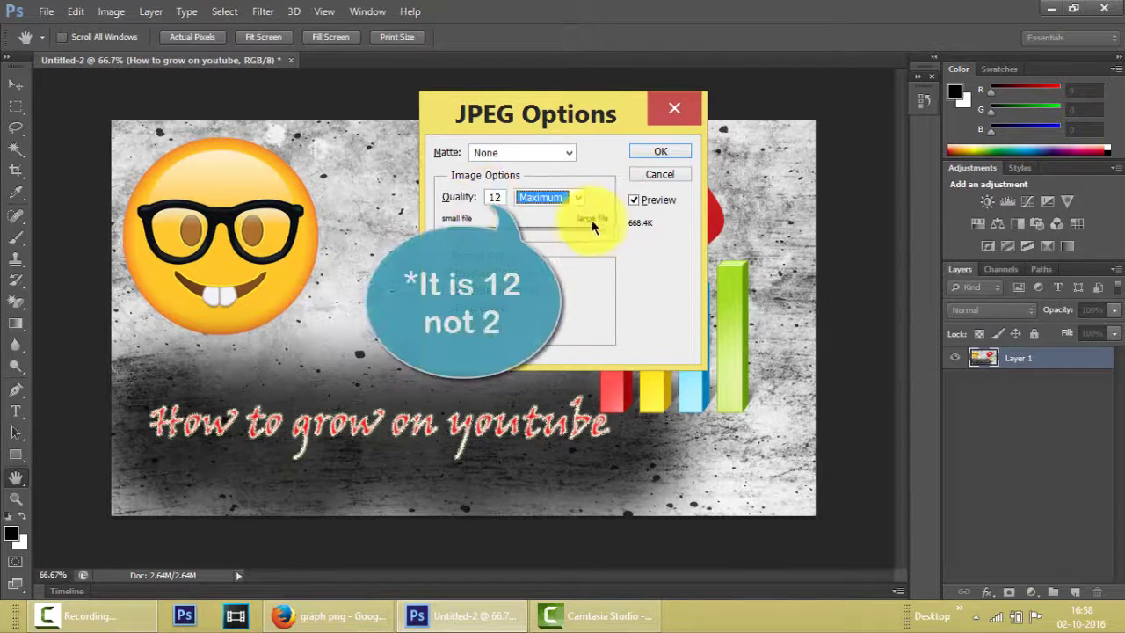
{"action": "left_click", "coordinate": [660, 151]}
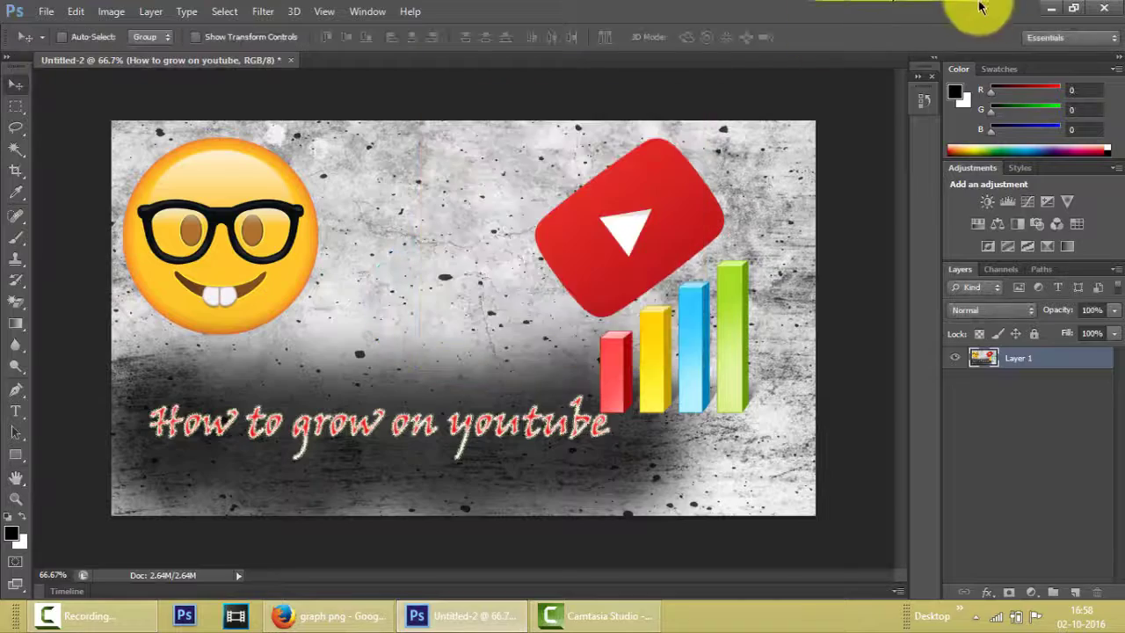
{"action": "left_click", "coordinate": [1050, 9]}
Minimise the remaining windows and open thumbnail.jpg from the desktop in Windows Photo Viewer.
{"action": "left_click", "coordinate": [980, 16]}
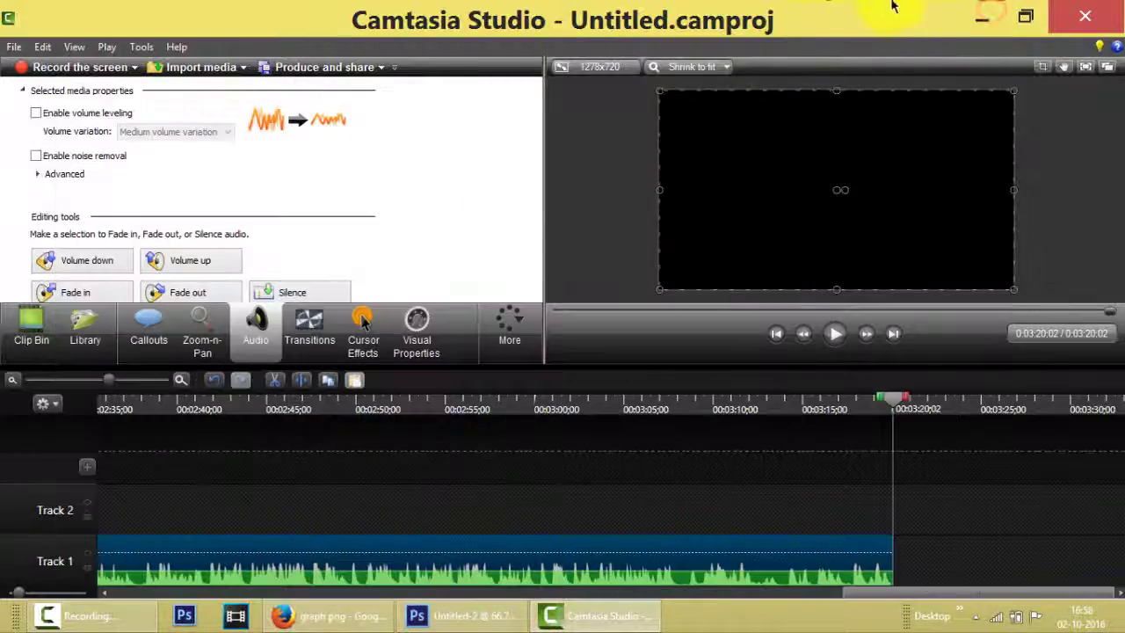
{"action": "left_click", "coordinate": [977, 19]}
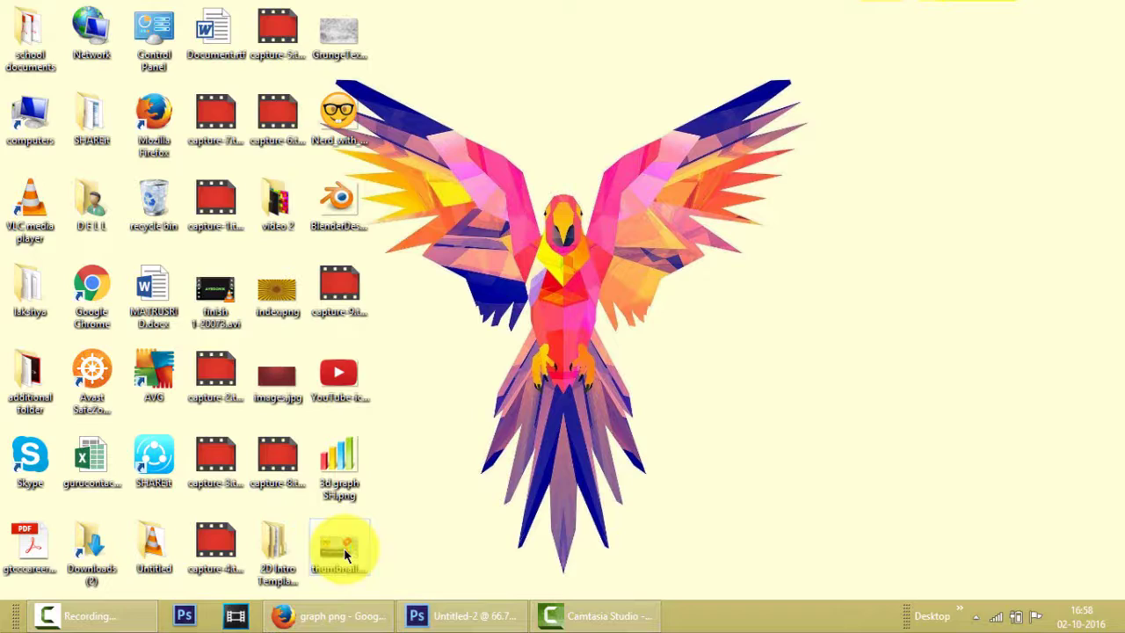
{"action": "double_click", "coordinate": [340, 548]}
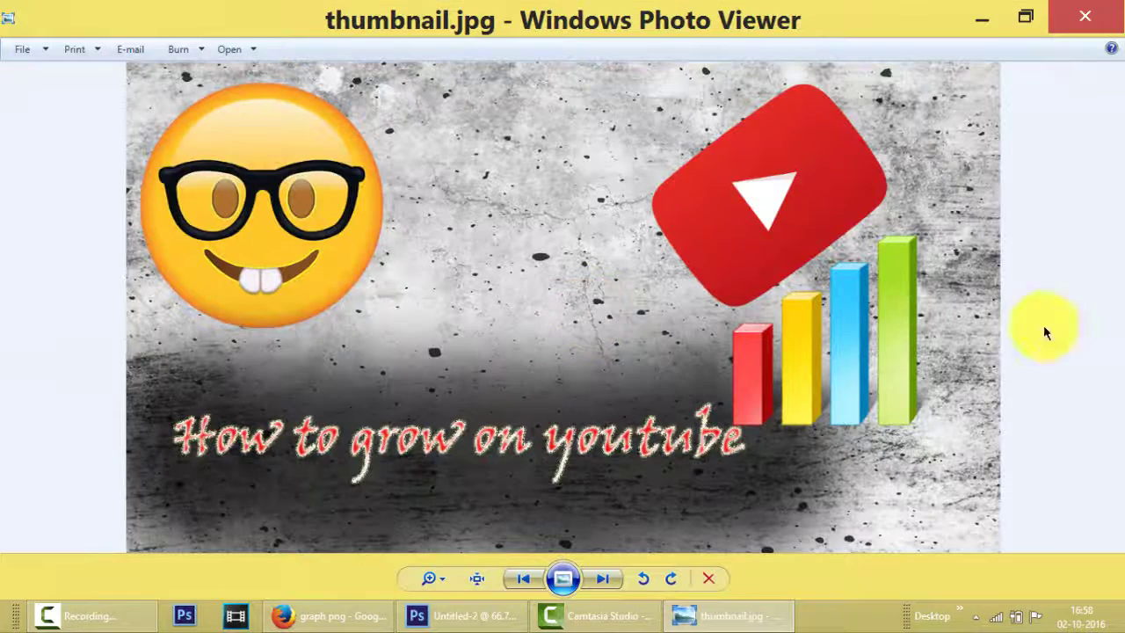